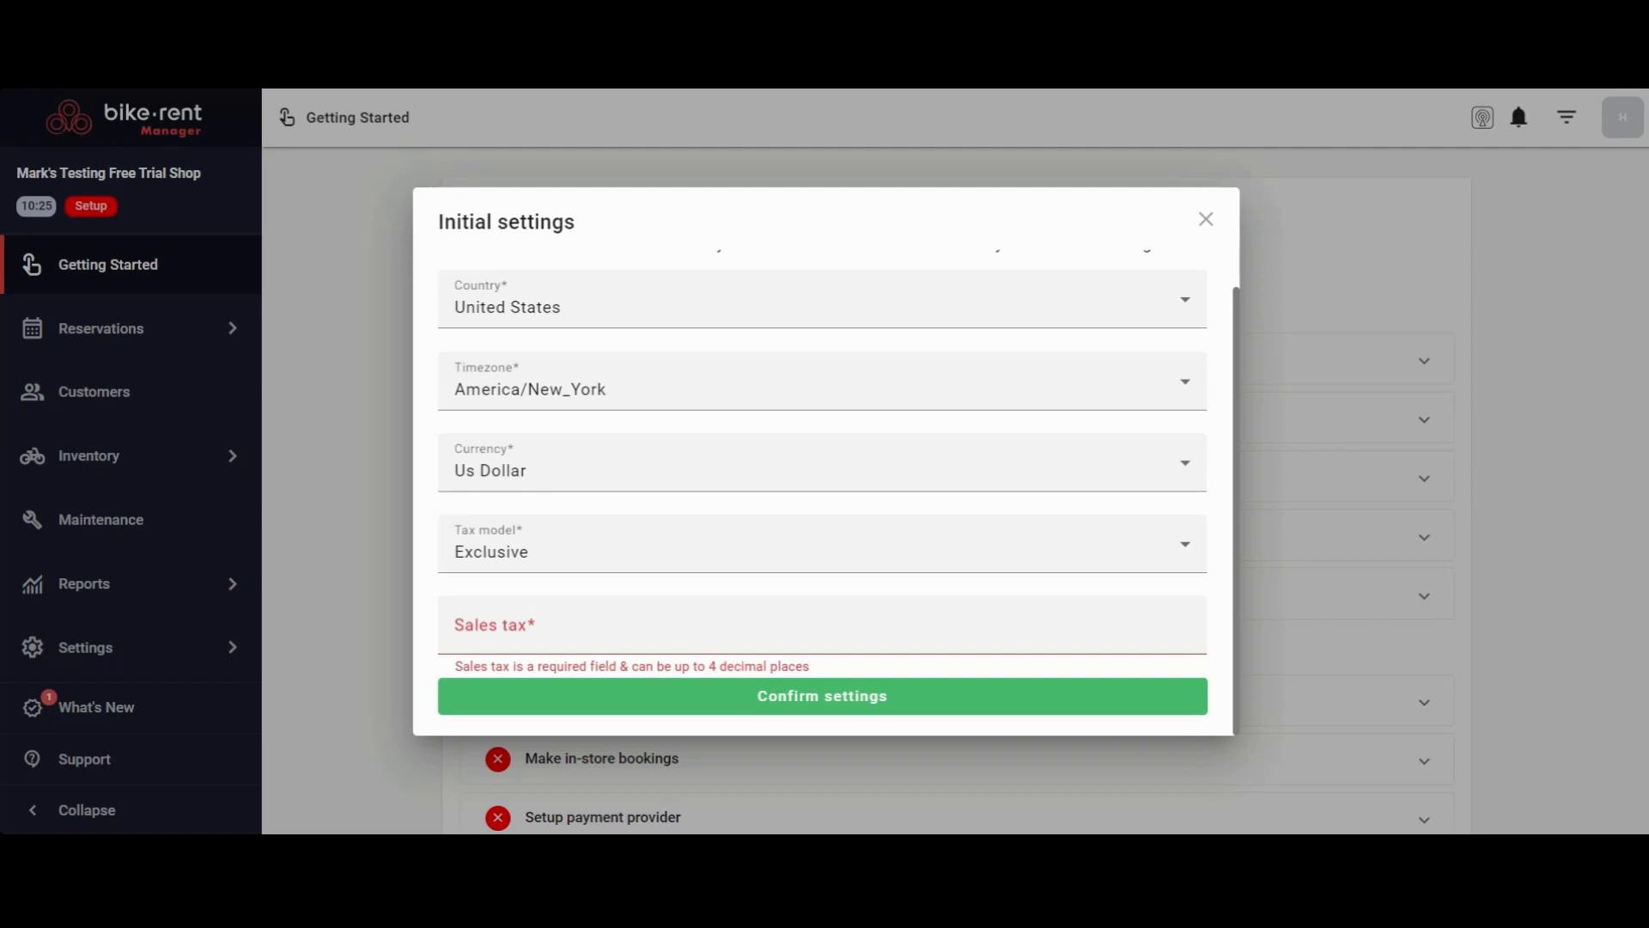
Set the sales tax to 8.9 in the initial settings and confirm them
{"action": "left_click", "coordinate": [712, 623]}
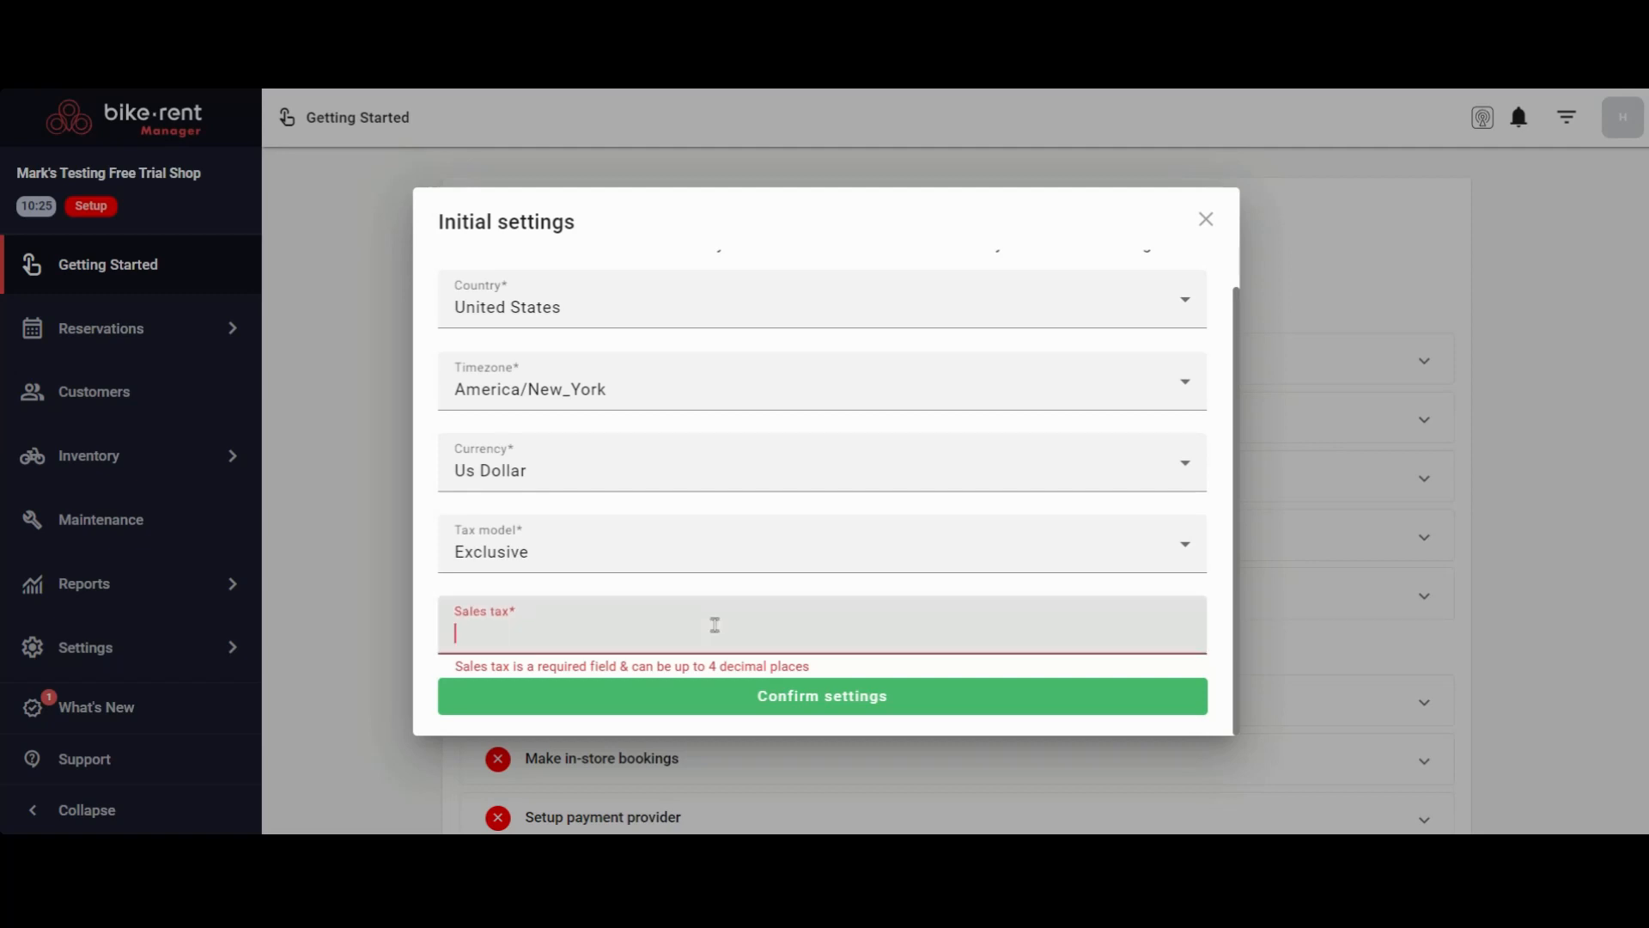
{"action": "type", "text": "8.9"}
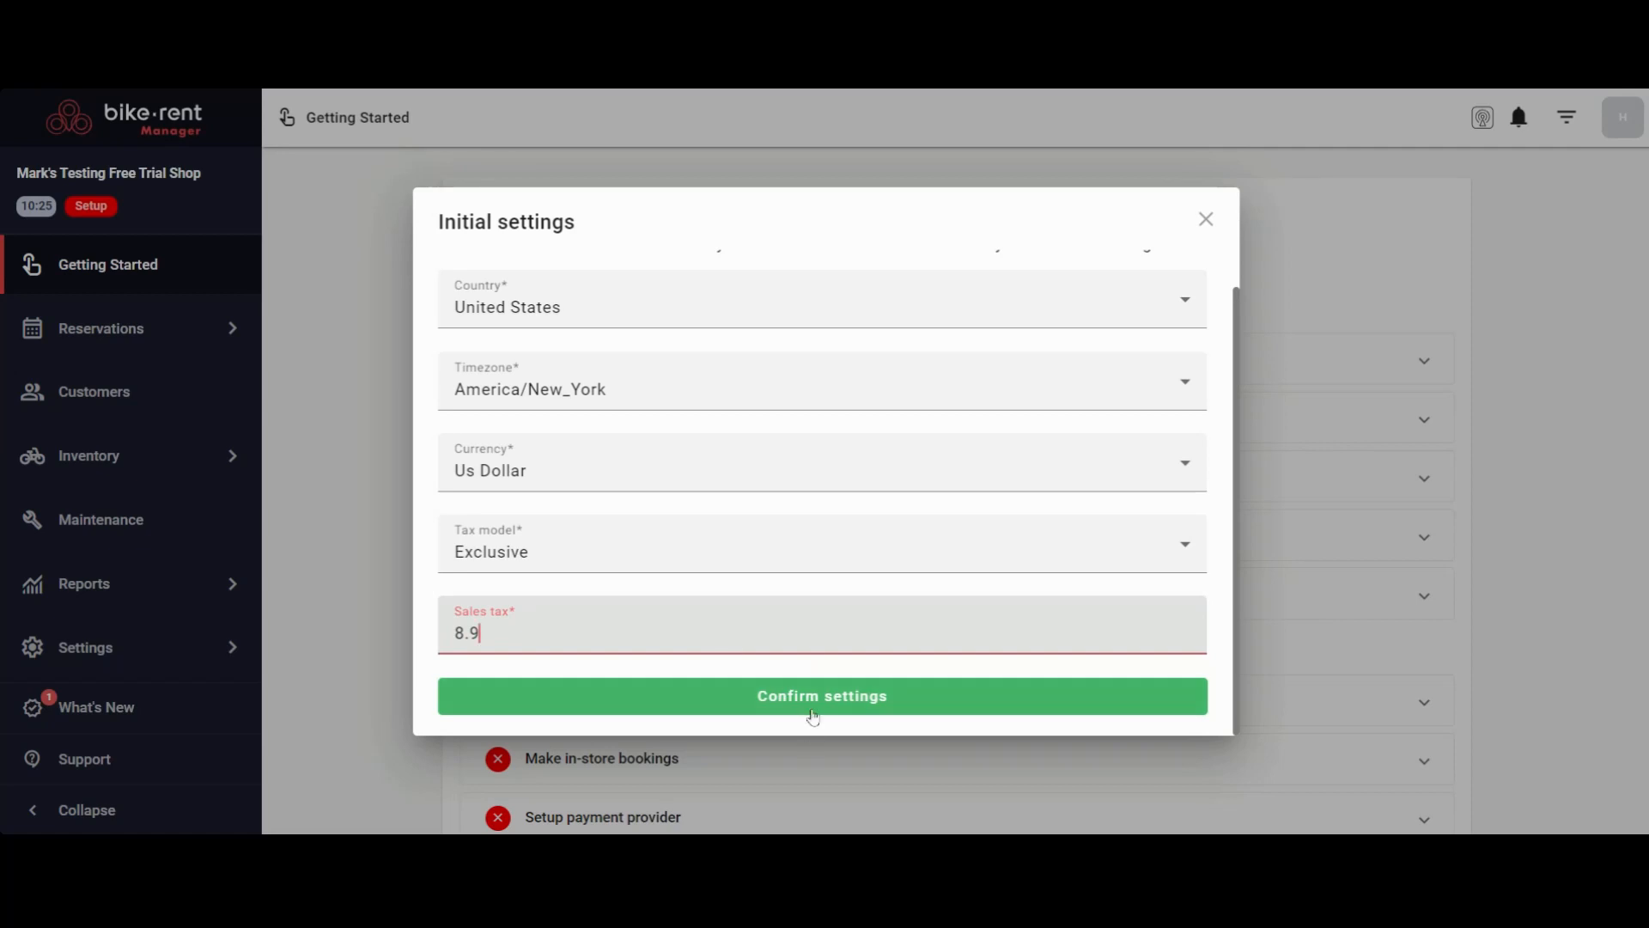
{"action": "left_click", "coordinate": [836, 703]}
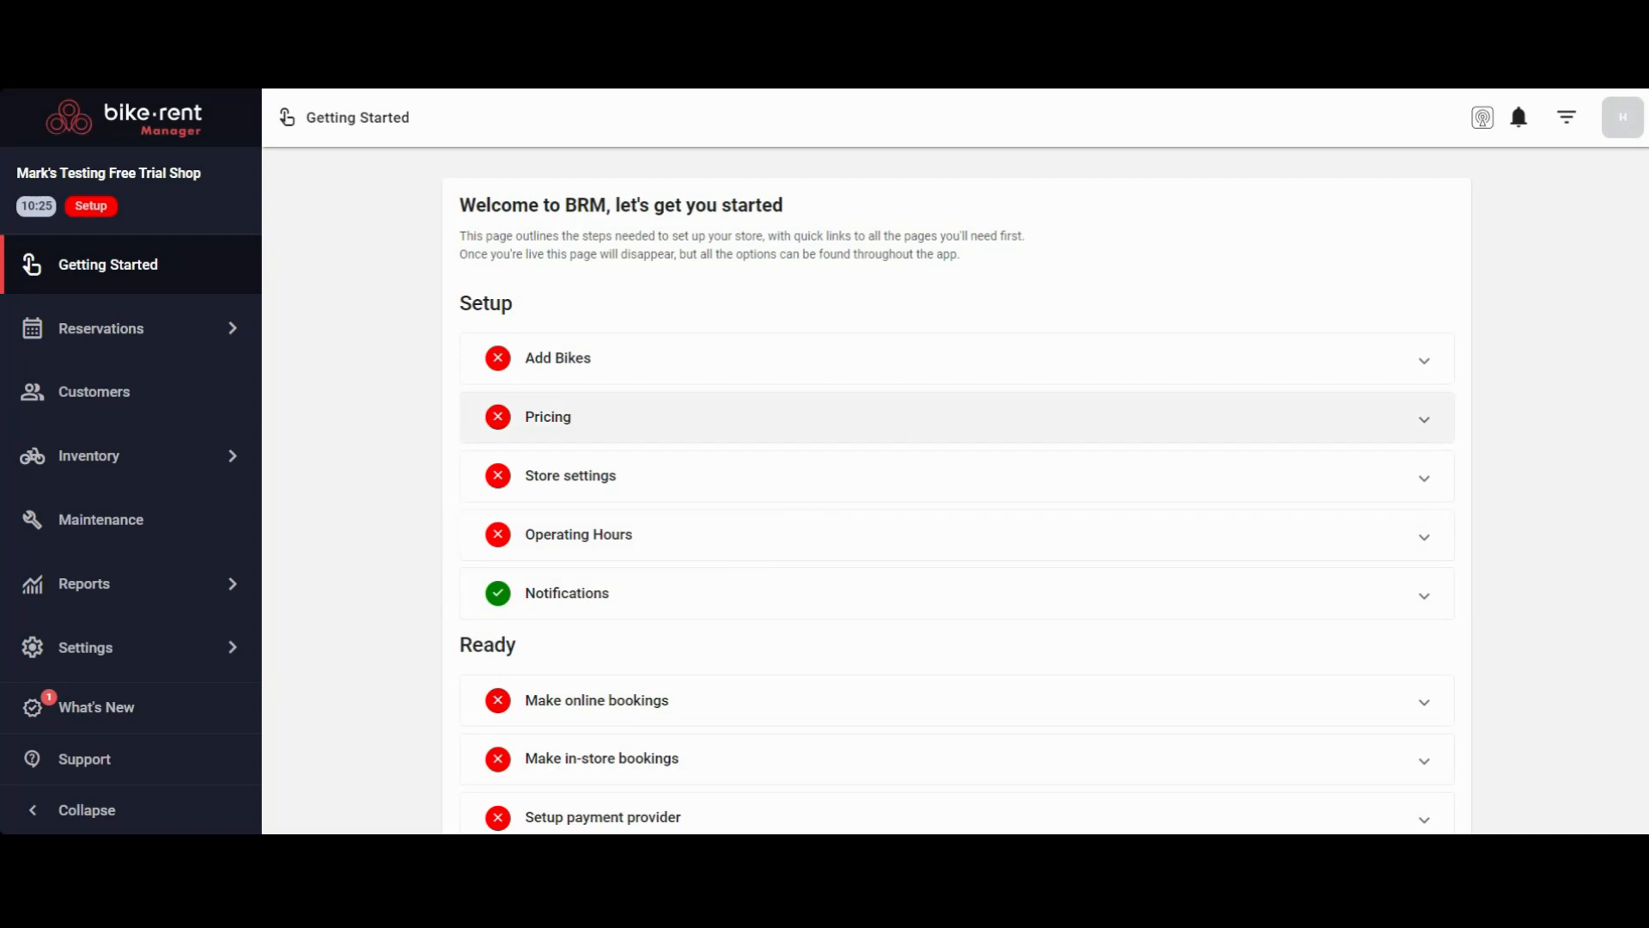
Open the store details in the general settings and look over the store name and logo sections
{"action": "left_click", "coordinate": [89, 648]}
{"action": "left_click", "coordinate": [600, 431]}
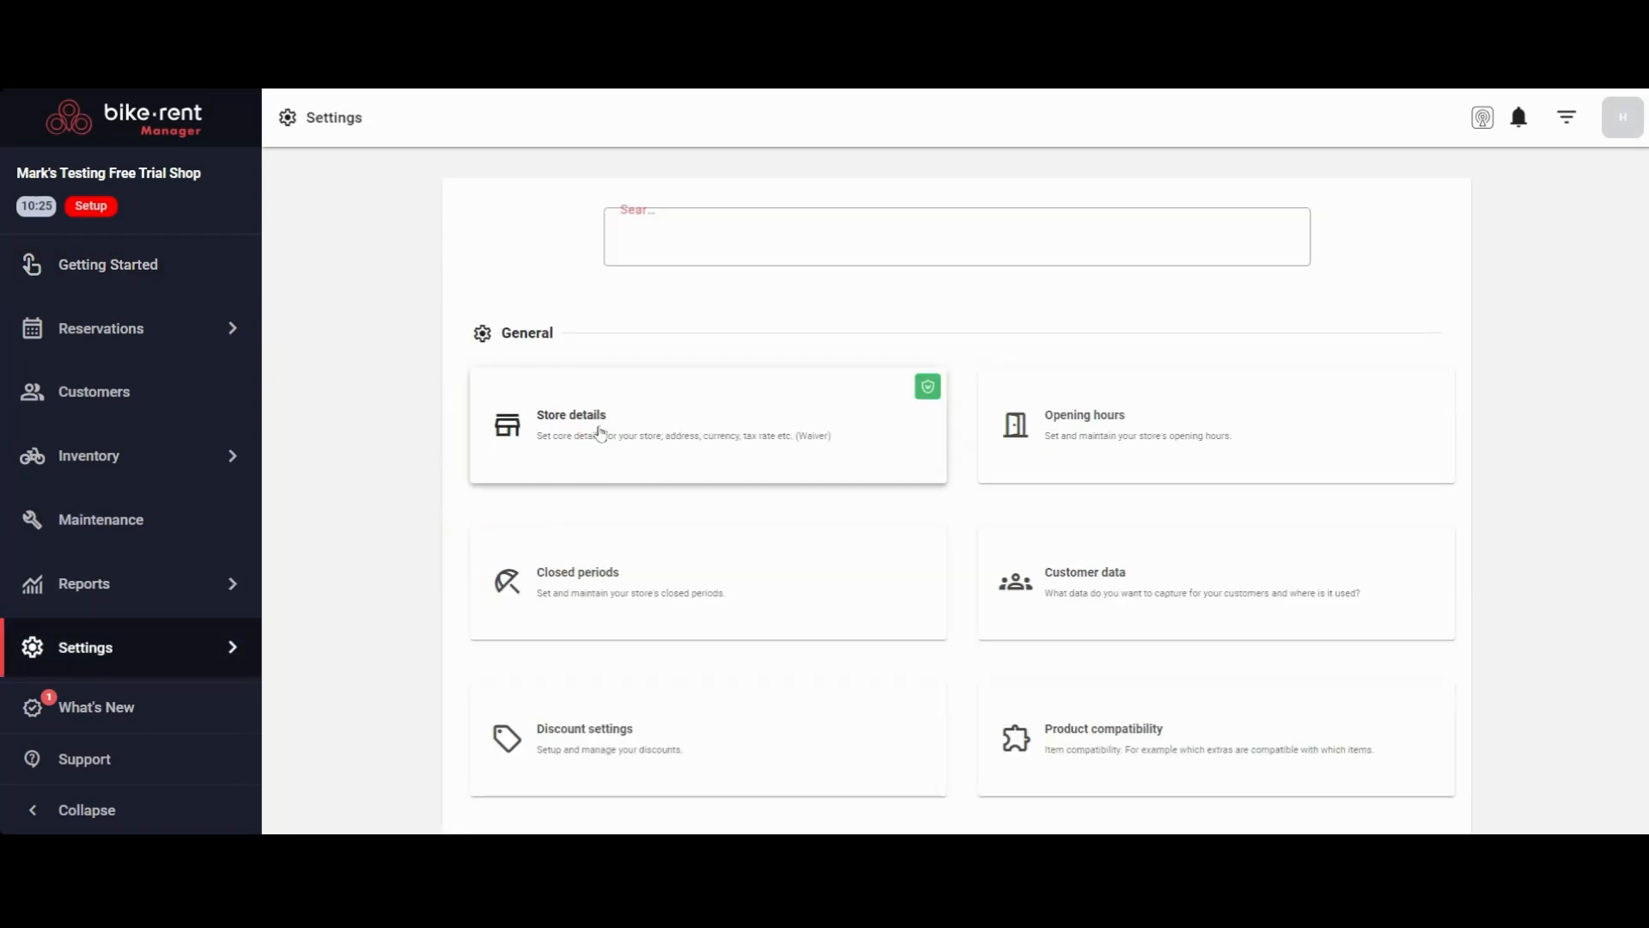
{"action": "scroll", "coordinate": [1009, 378], "scroll_direction": "down", "scroll_amount": 4}
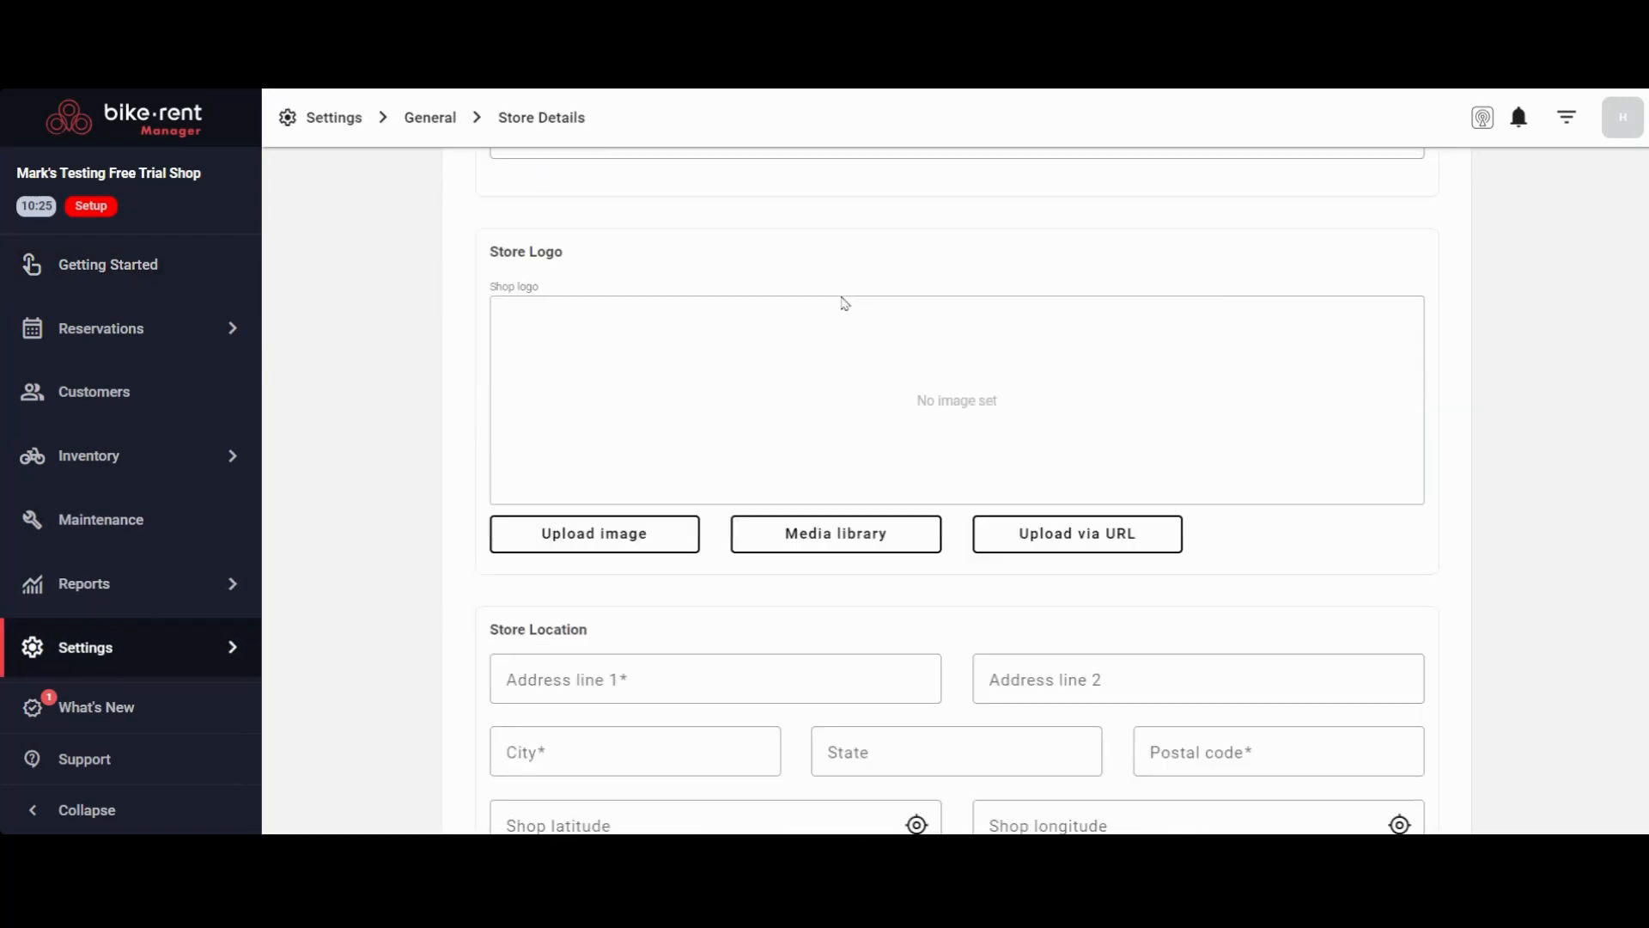
{"action": "scroll", "coordinate": [843, 306], "scroll_direction": "up", "scroll_amount": 3}
{"action": "scroll", "coordinate": [793, 292], "scroll_direction": "down", "scroll_amount": 2}
{"action": "scroll", "coordinate": [791, 287], "scroll_direction": "up", "scroll_amount": 2}
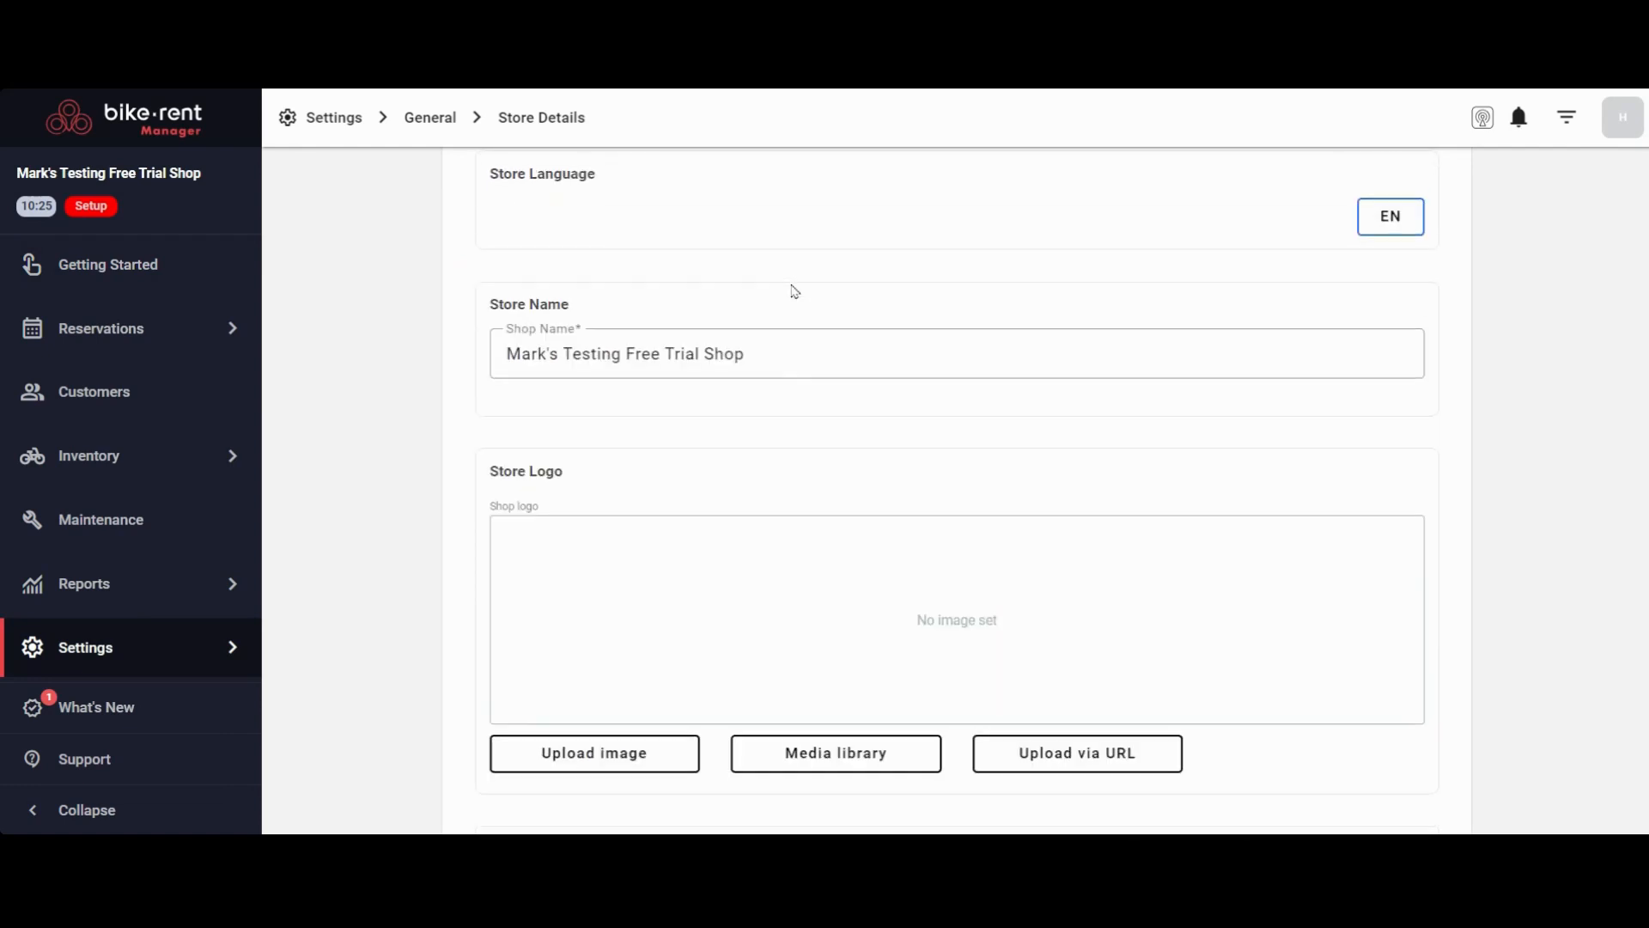
{"action": "scroll", "coordinate": [737, 394], "scroll_direction": "down", "scroll_amount": 3}
{"action": "scroll", "coordinate": [707, 449], "scroll_direction": "down", "scroll_amount": 3}
Enter the store's street address in the first address line of the store location
{"action": "left_click", "coordinate": [660, 342]}
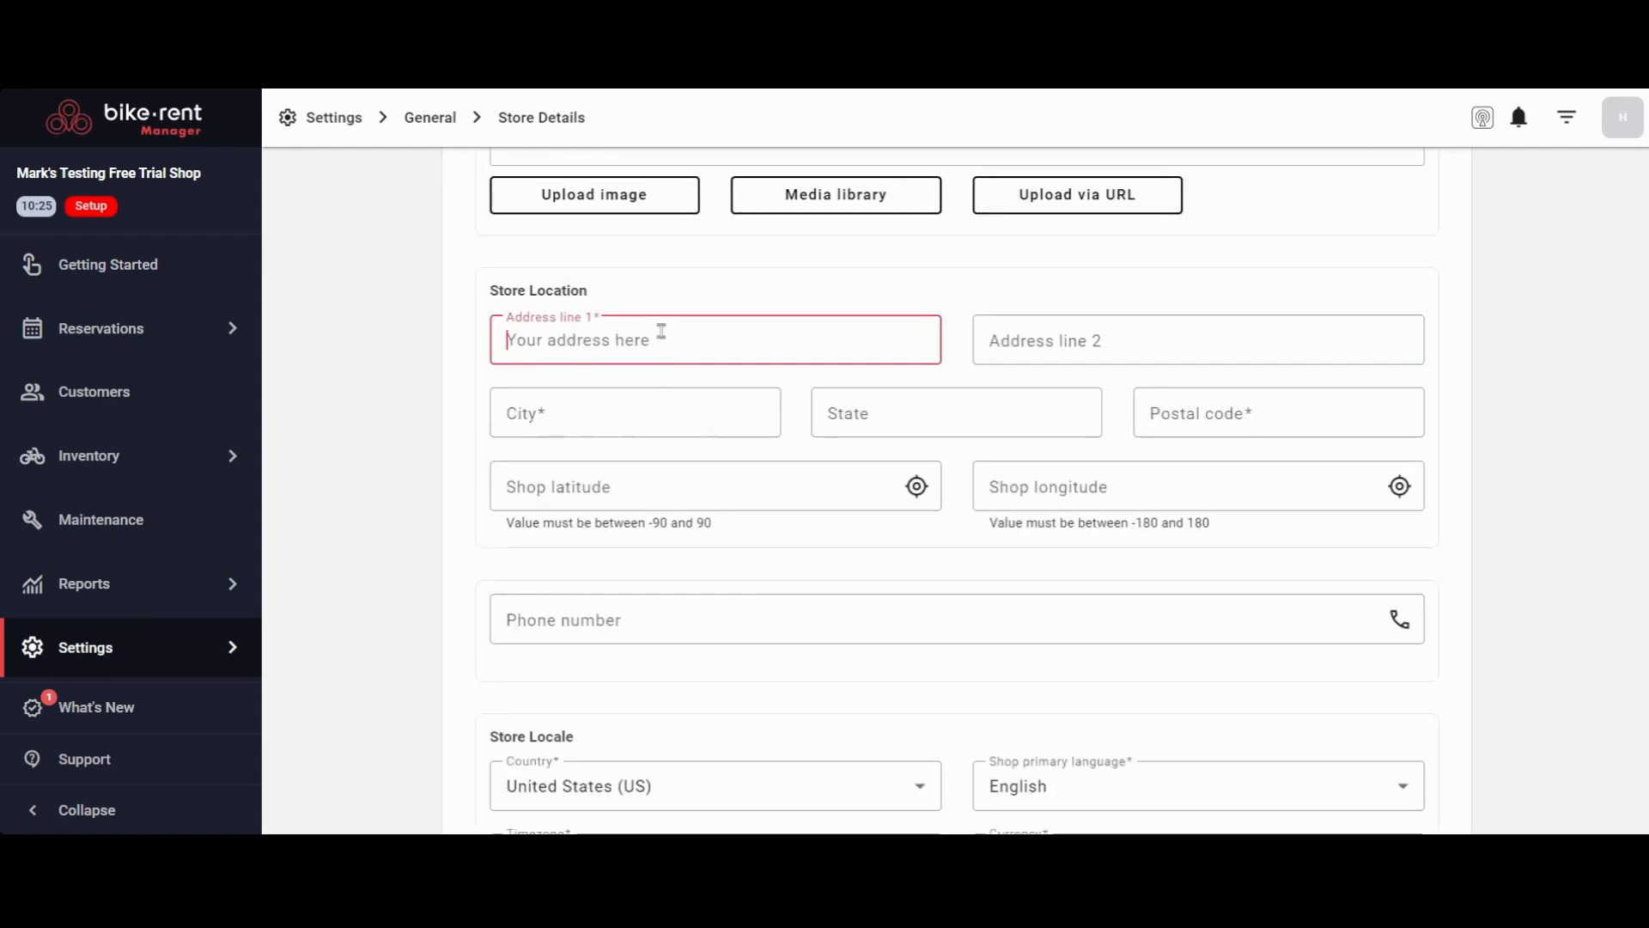
{"action": "type", "text": "1111"}
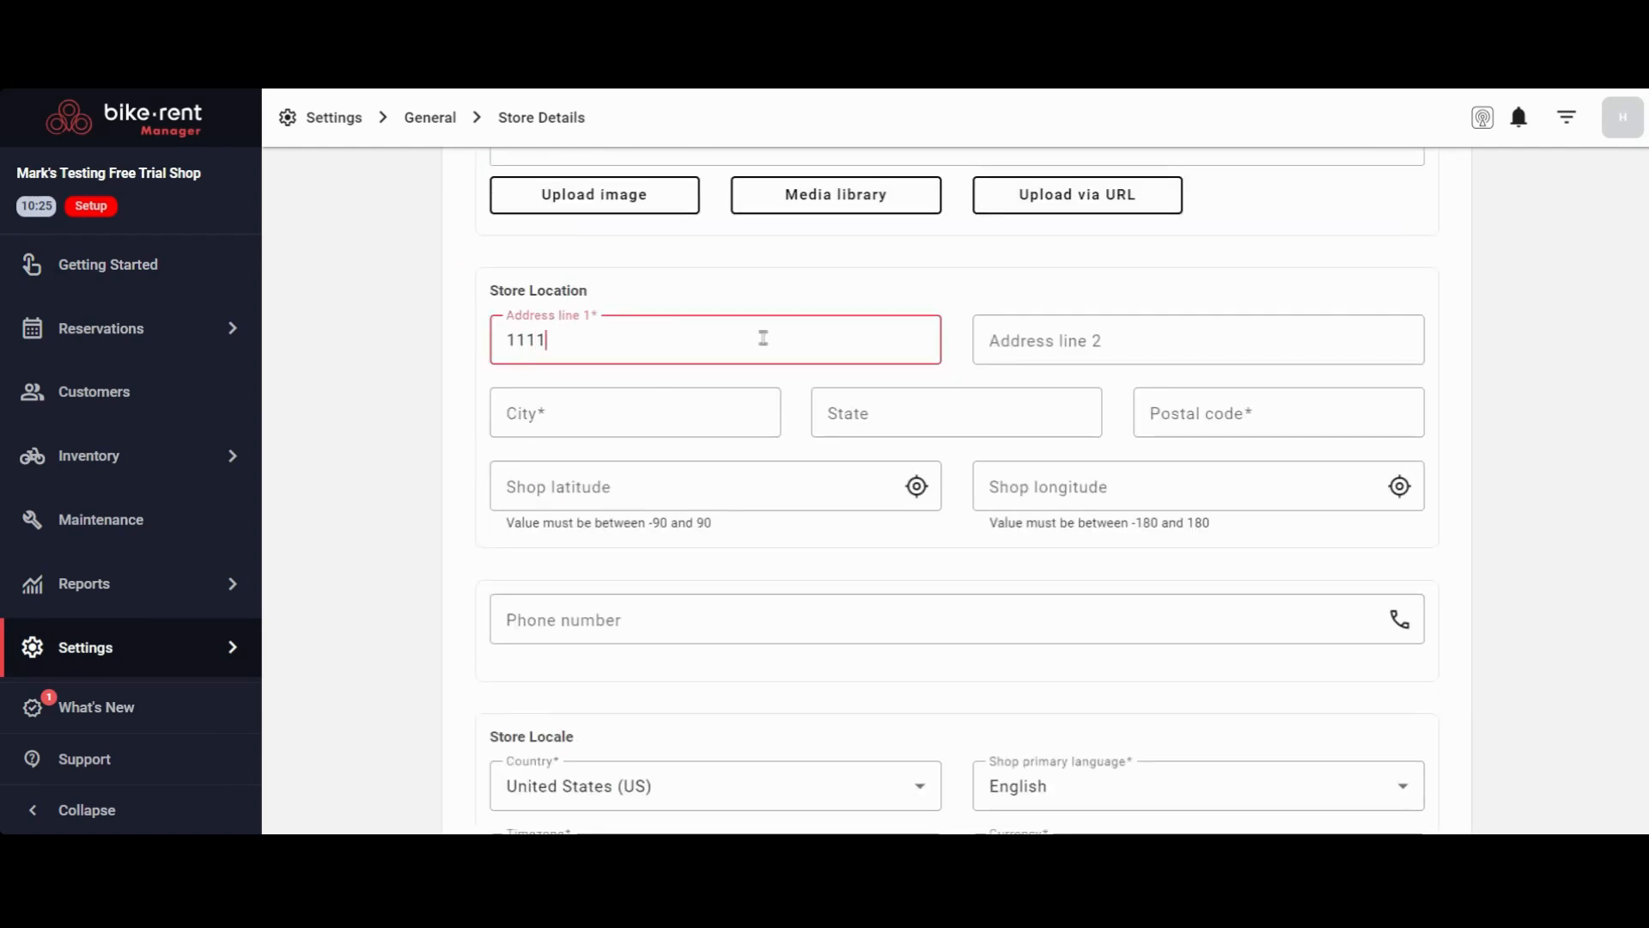
{"action": "type", "text": " Bike Street"}
{"action": "key", "text": "Tab"}
Enter the store's city, state and postal code, leaving the second address line empty
{"action": "key", "text": "Tab"}
{"action": "type", "text": "B"}
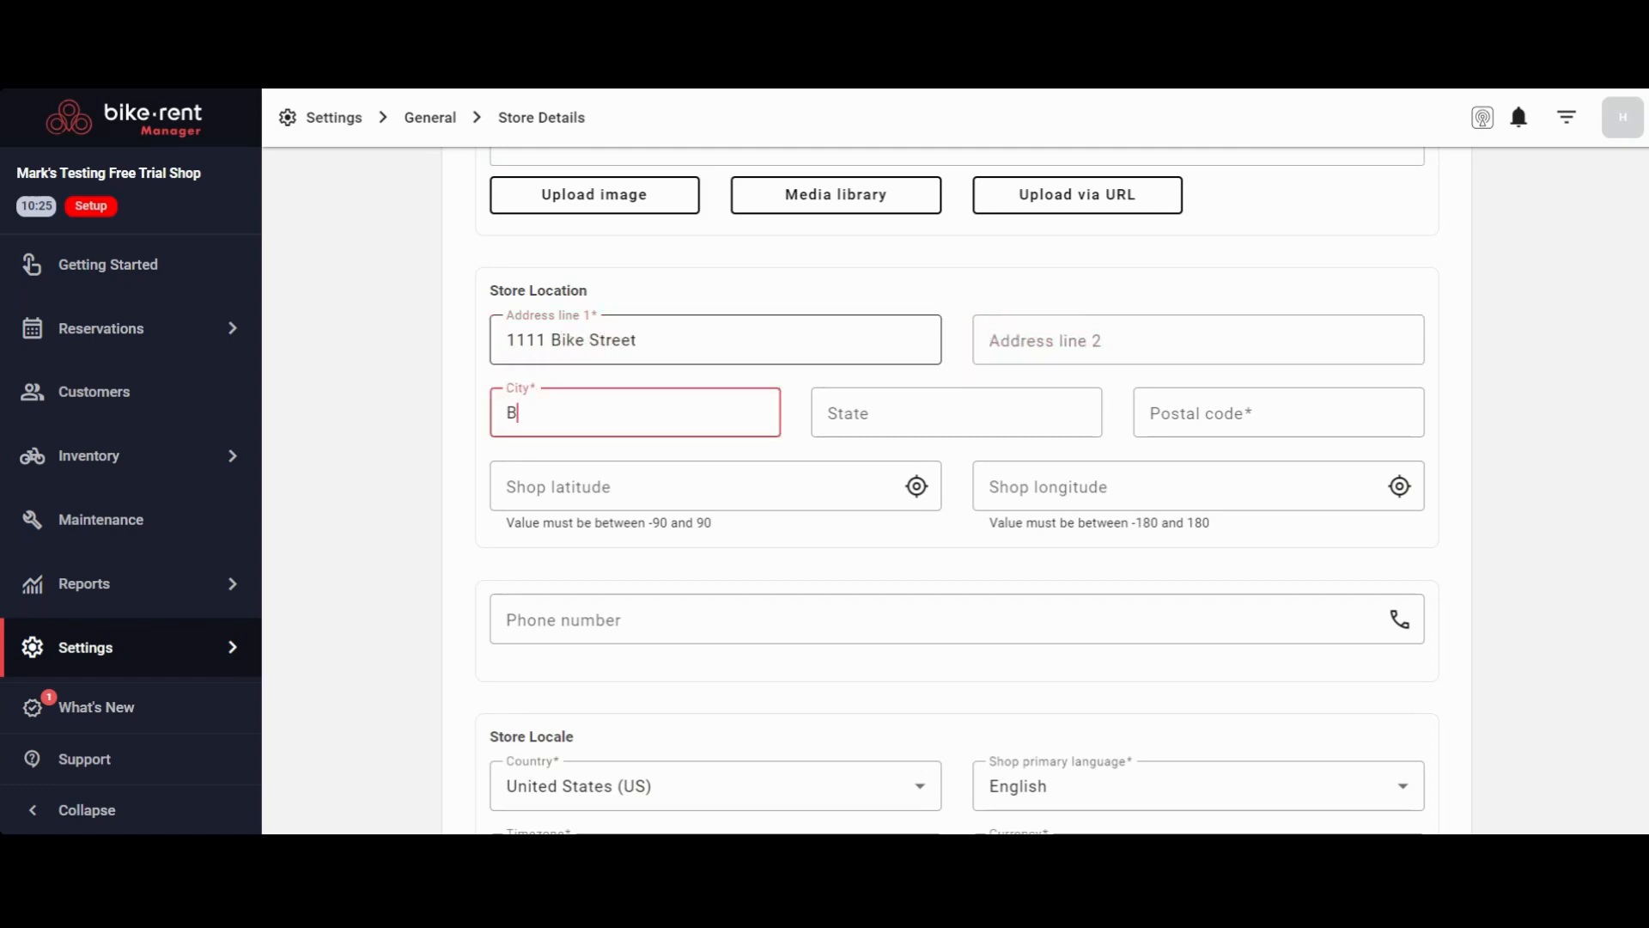
{"action": "type", "text": "ike City"}
{"action": "key", "text": "Tab"}
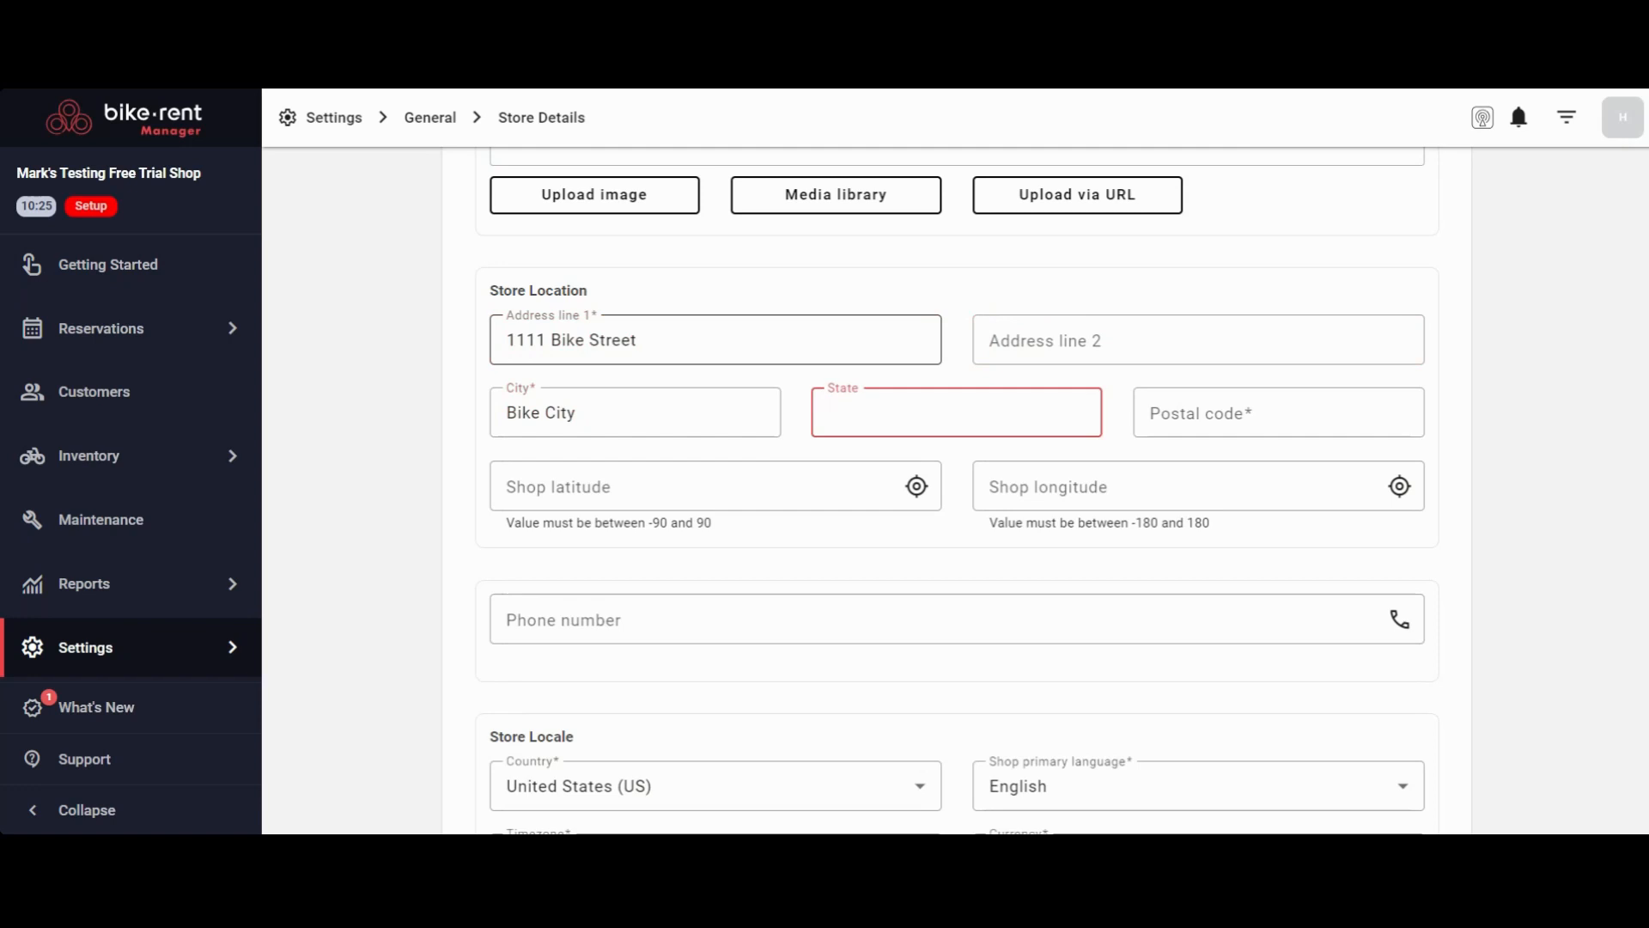
{"action": "type", "text": "Ga"}
{"action": "key", "text": "Tab"}
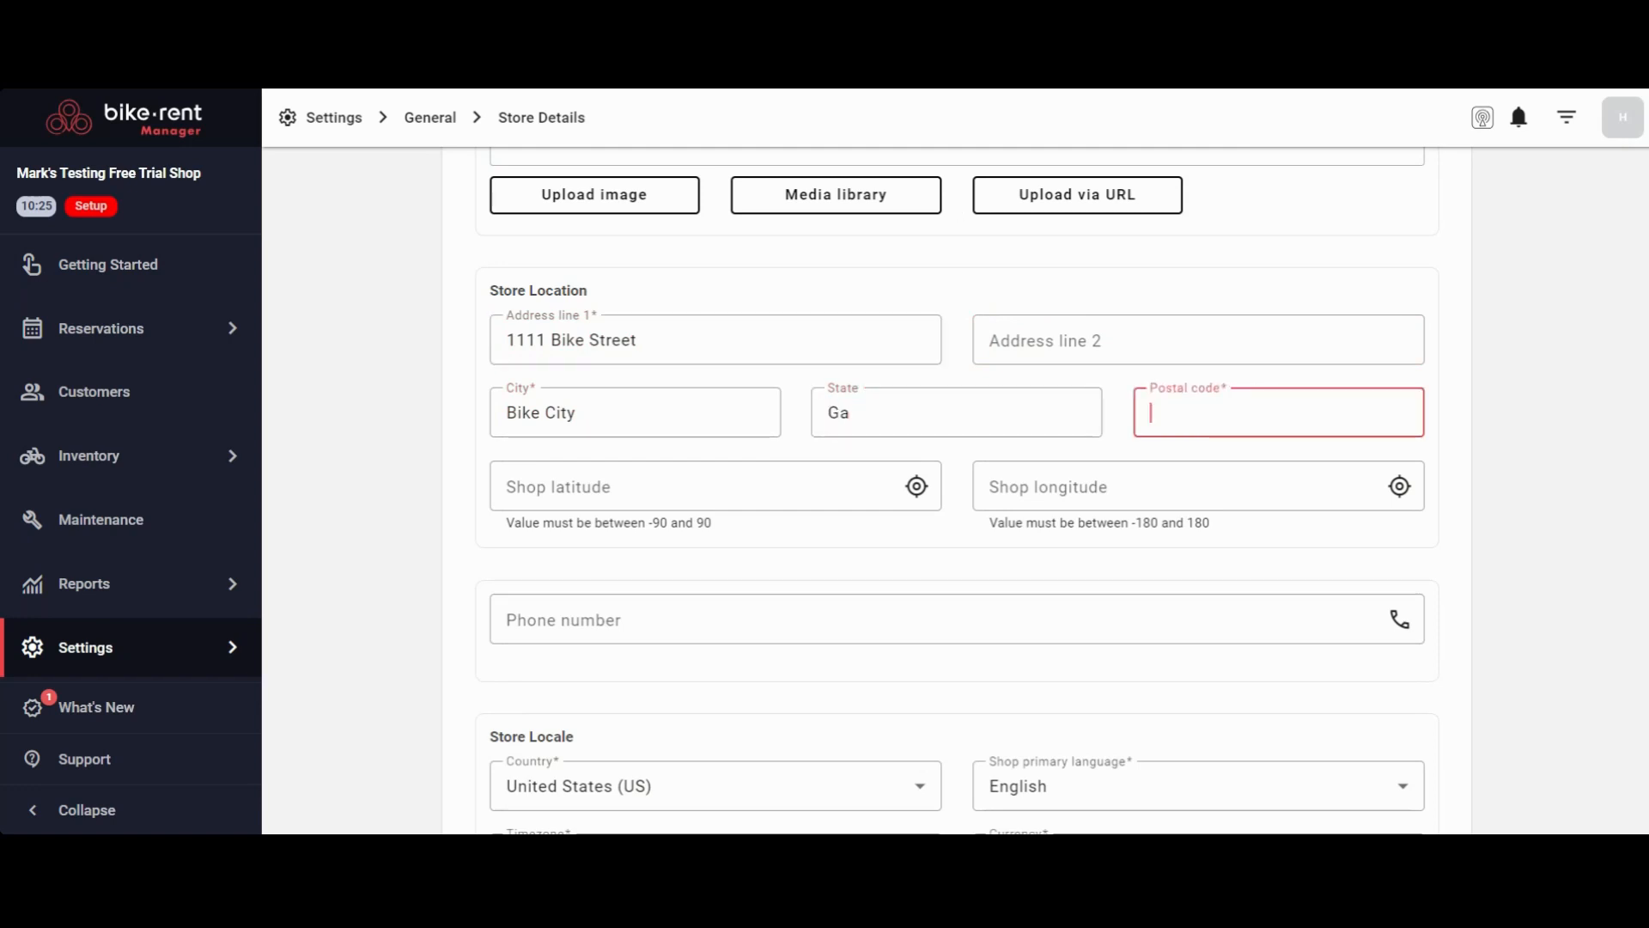
{"action": "type", "text": "22233"}
{"action": "left_click", "coordinate": [408, 434]}
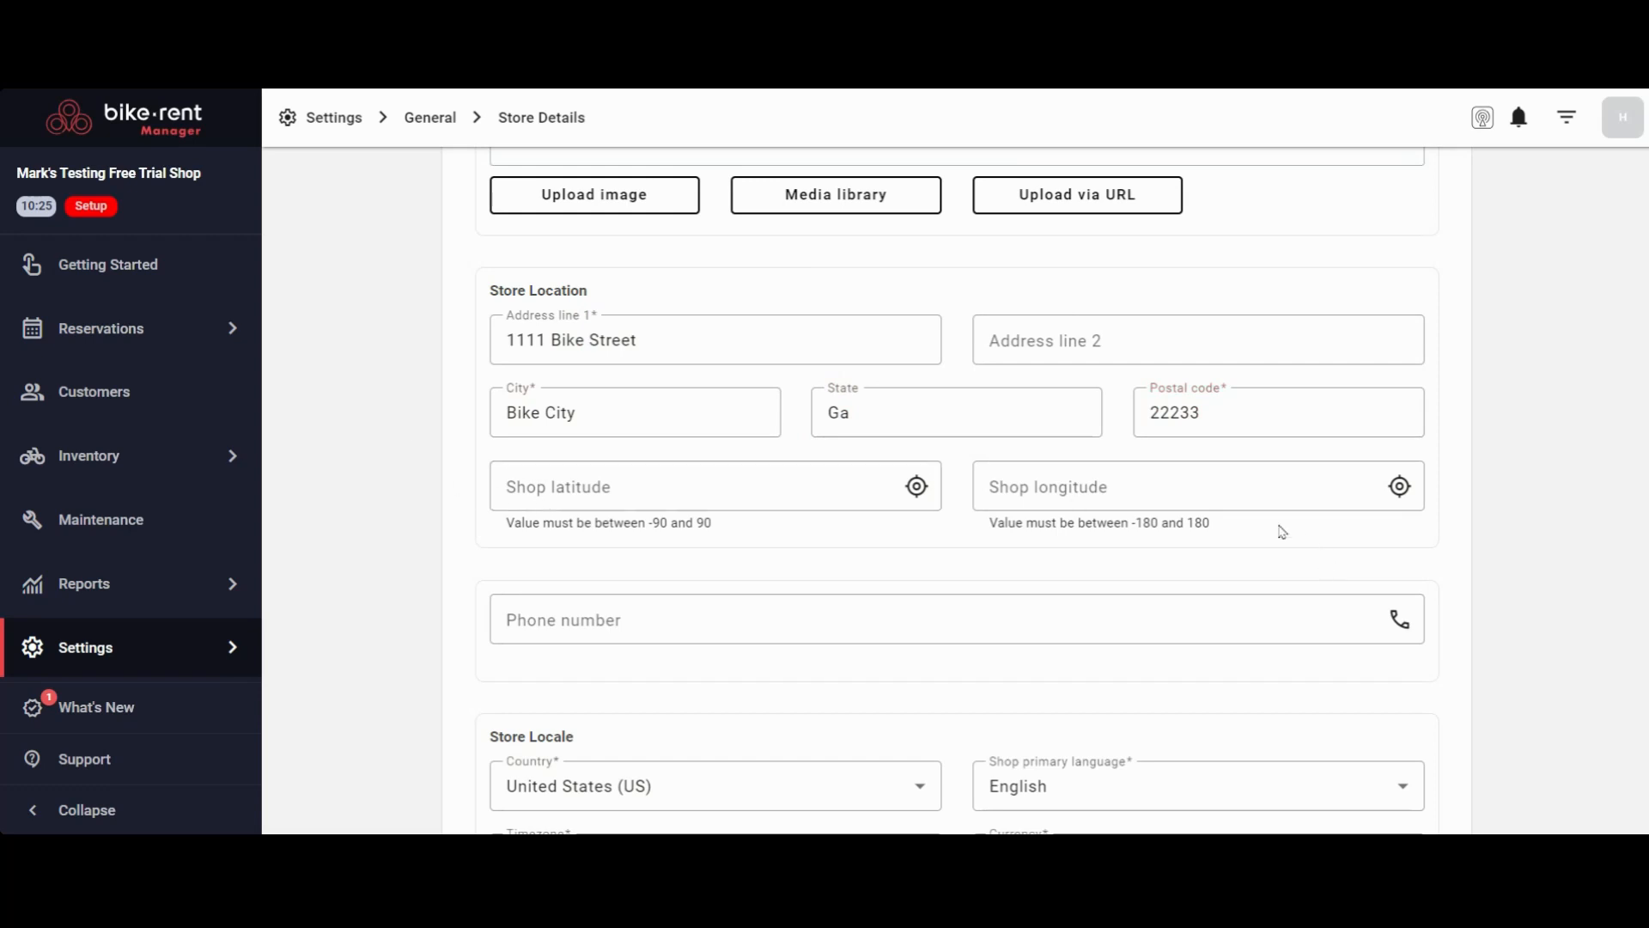
Enter the store's phone number in the store details
{"action": "scroll", "coordinate": [579, 520], "scroll_direction": "down", "scroll_amount": 2}
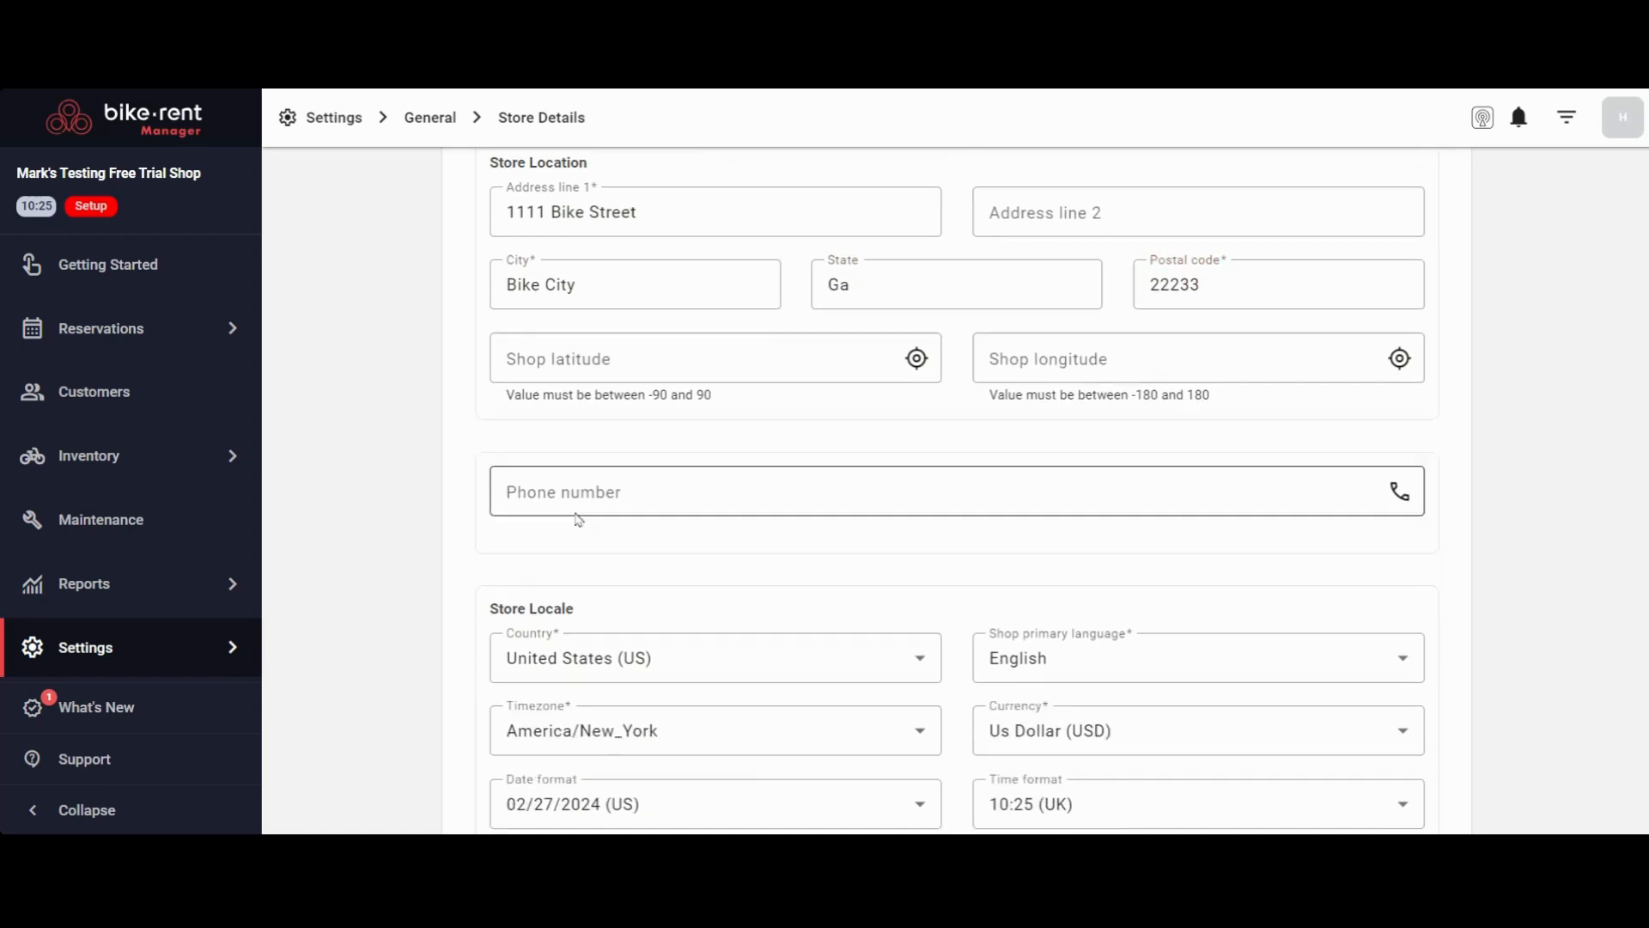
{"action": "left_click", "coordinate": [598, 471]}
{"action": "type", "text": "4"}
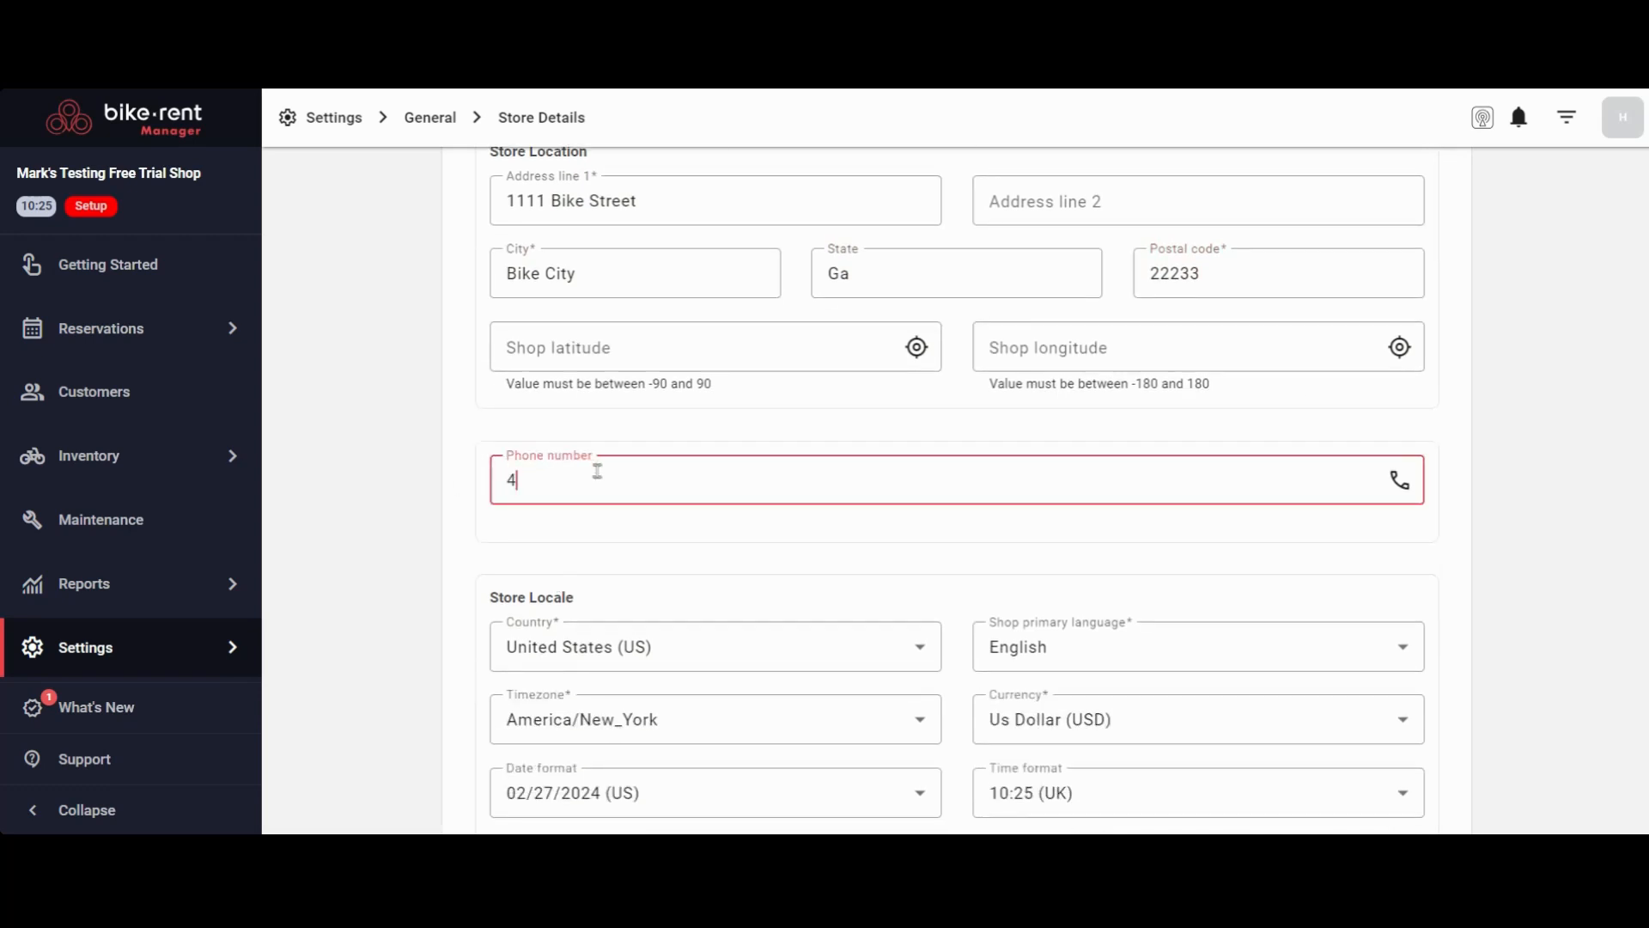
{"action": "type", "text": "045558899"}
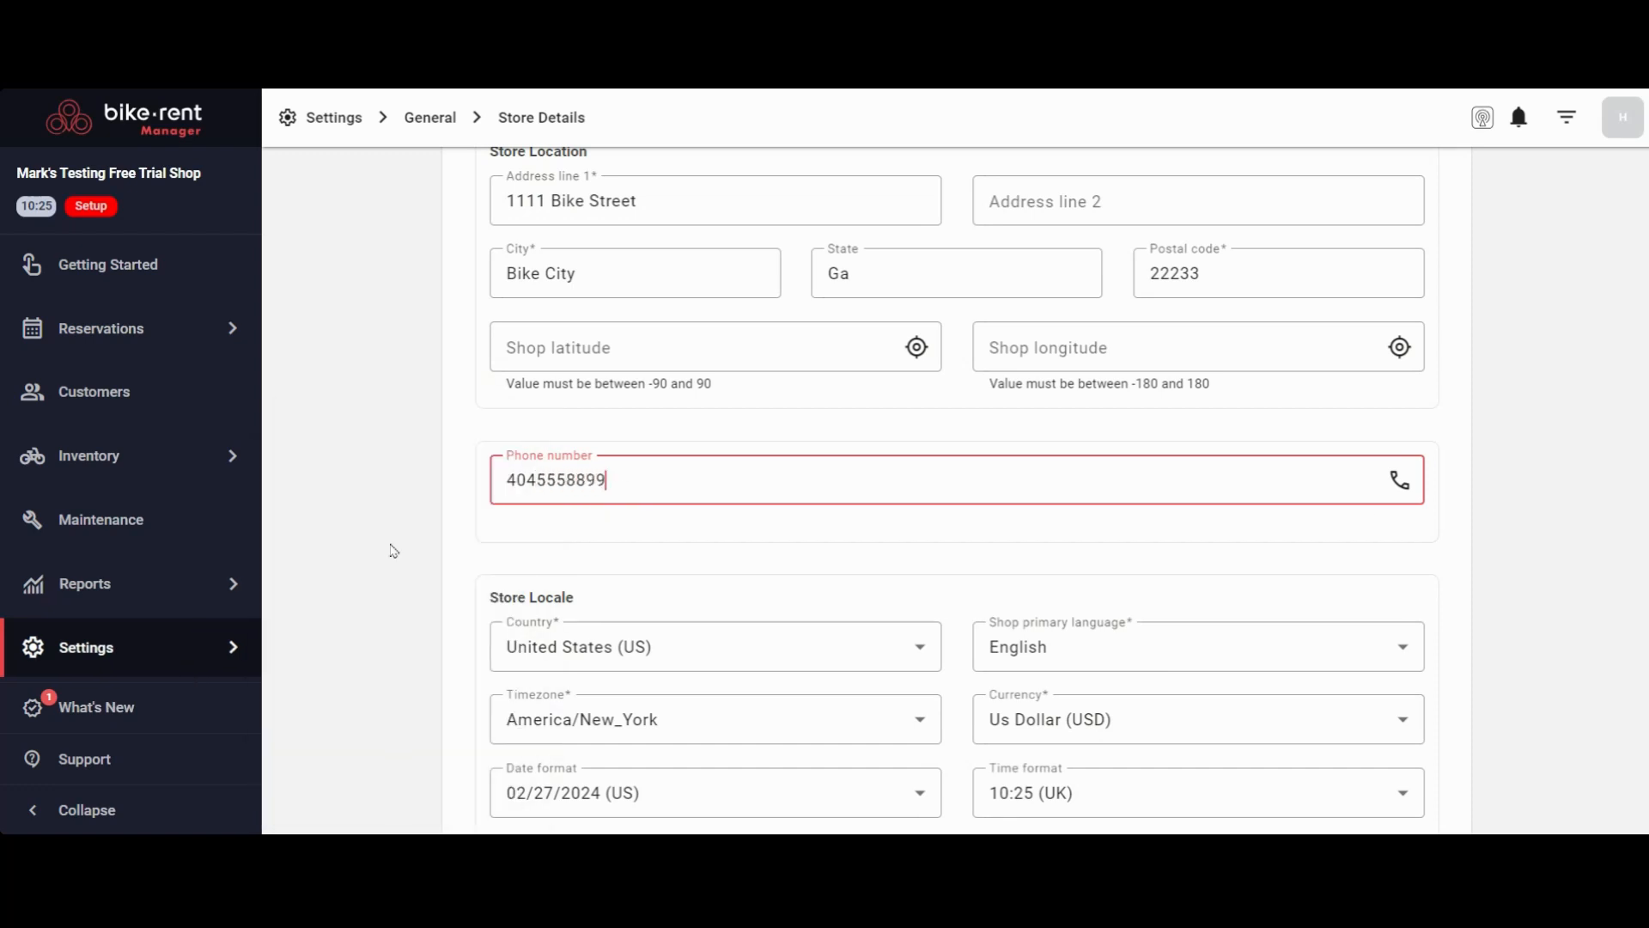
{"action": "left_click", "coordinate": [393, 551]}
Set the week start day in the store locale to Sunday
{"action": "scroll", "coordinate": [430, 343], "scroll_direction": "down", "scroll_amount": 5}
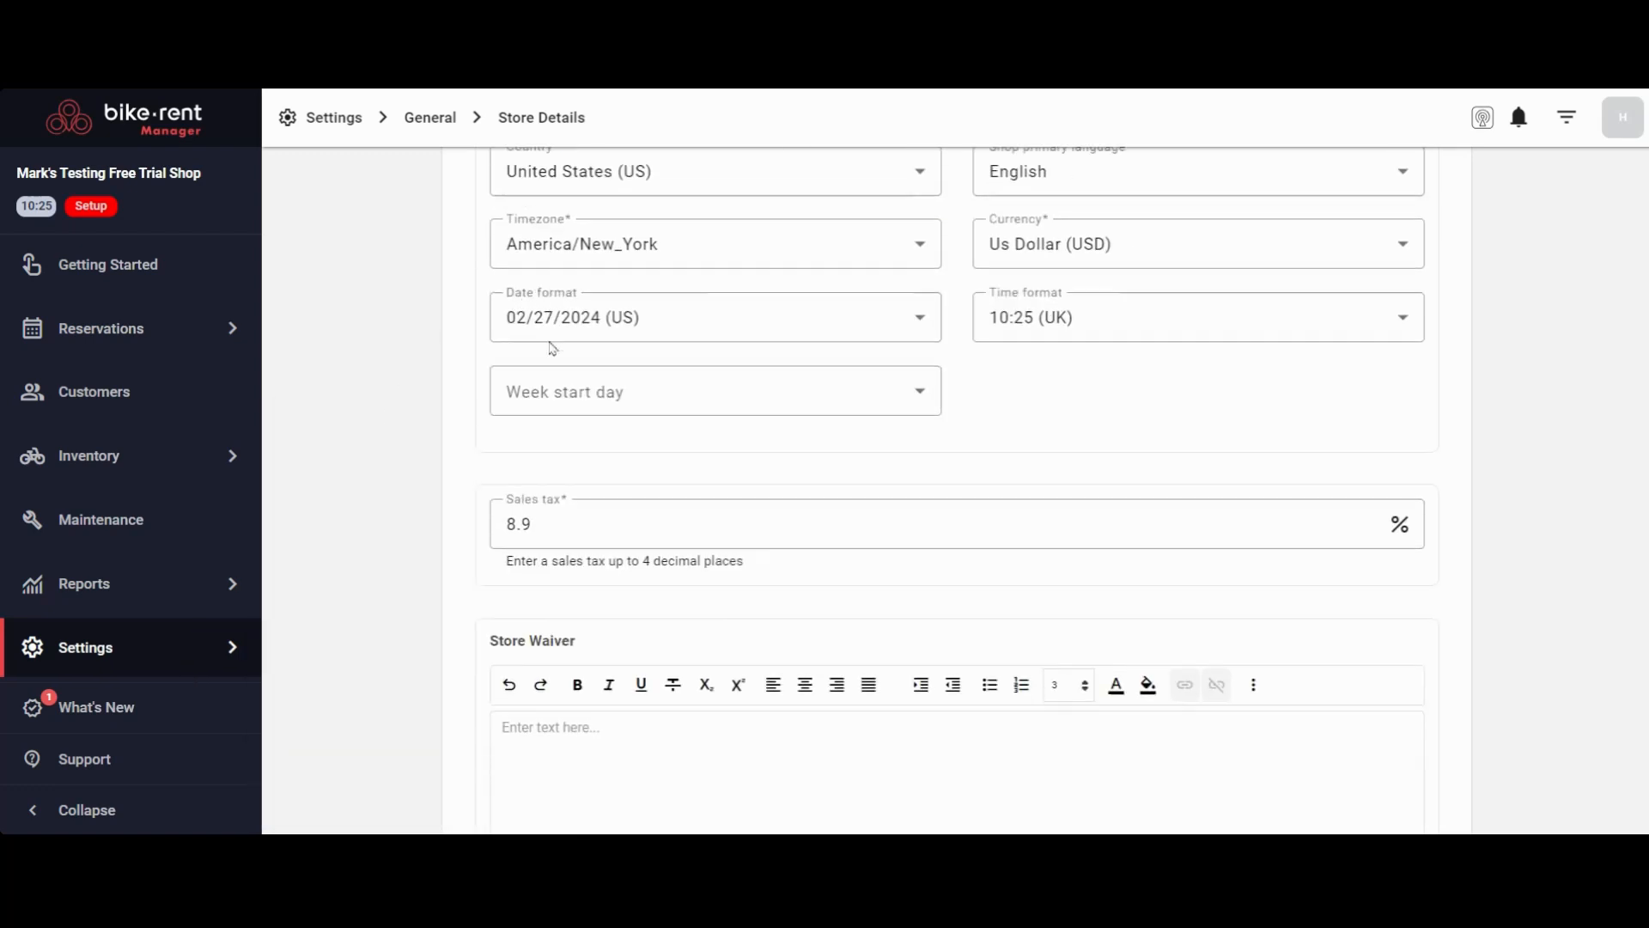
{"action": "scroll", "coordinate": [552, 348], "scroll_direction": "down", "scroll_amount": 1}
{"action": "left_click", "coordinate": [887, 309]}
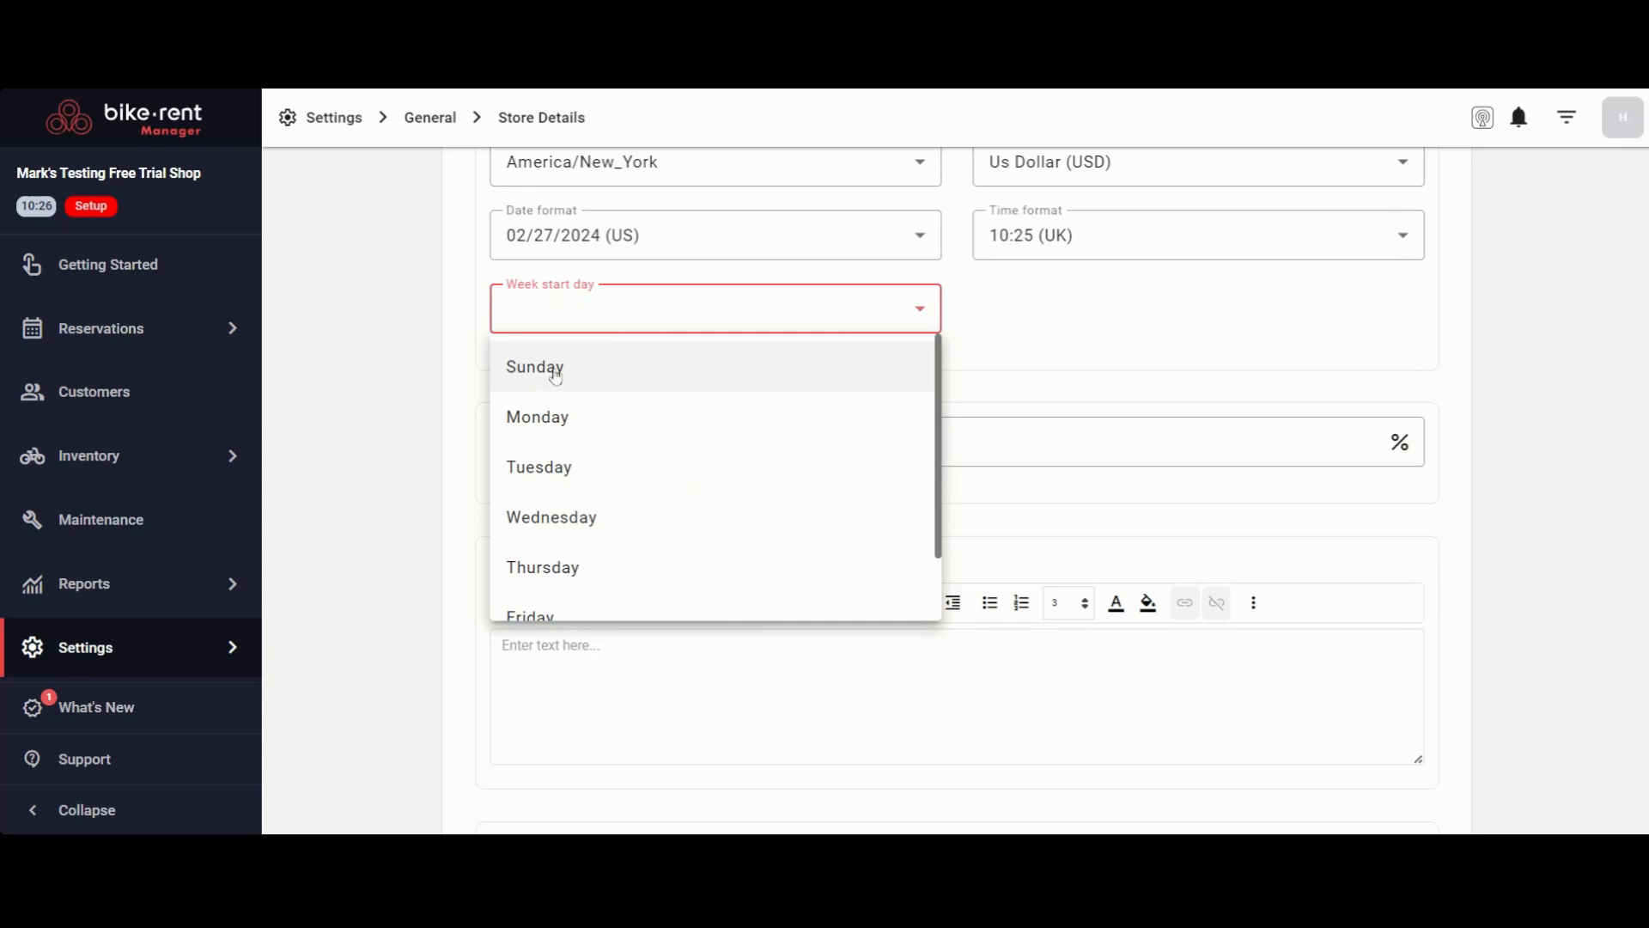
{"action": "left_click", "coordinate": [555, 375]}
{"action": "left_click", "coordinate": [393, 316]}
Review the sales tax, store waiver, main rental line and season configuration, then save the store details
{"action": "scroll", "coordinate": [784, 416], "scroll_direction": "down", "scroll_amount": 2}
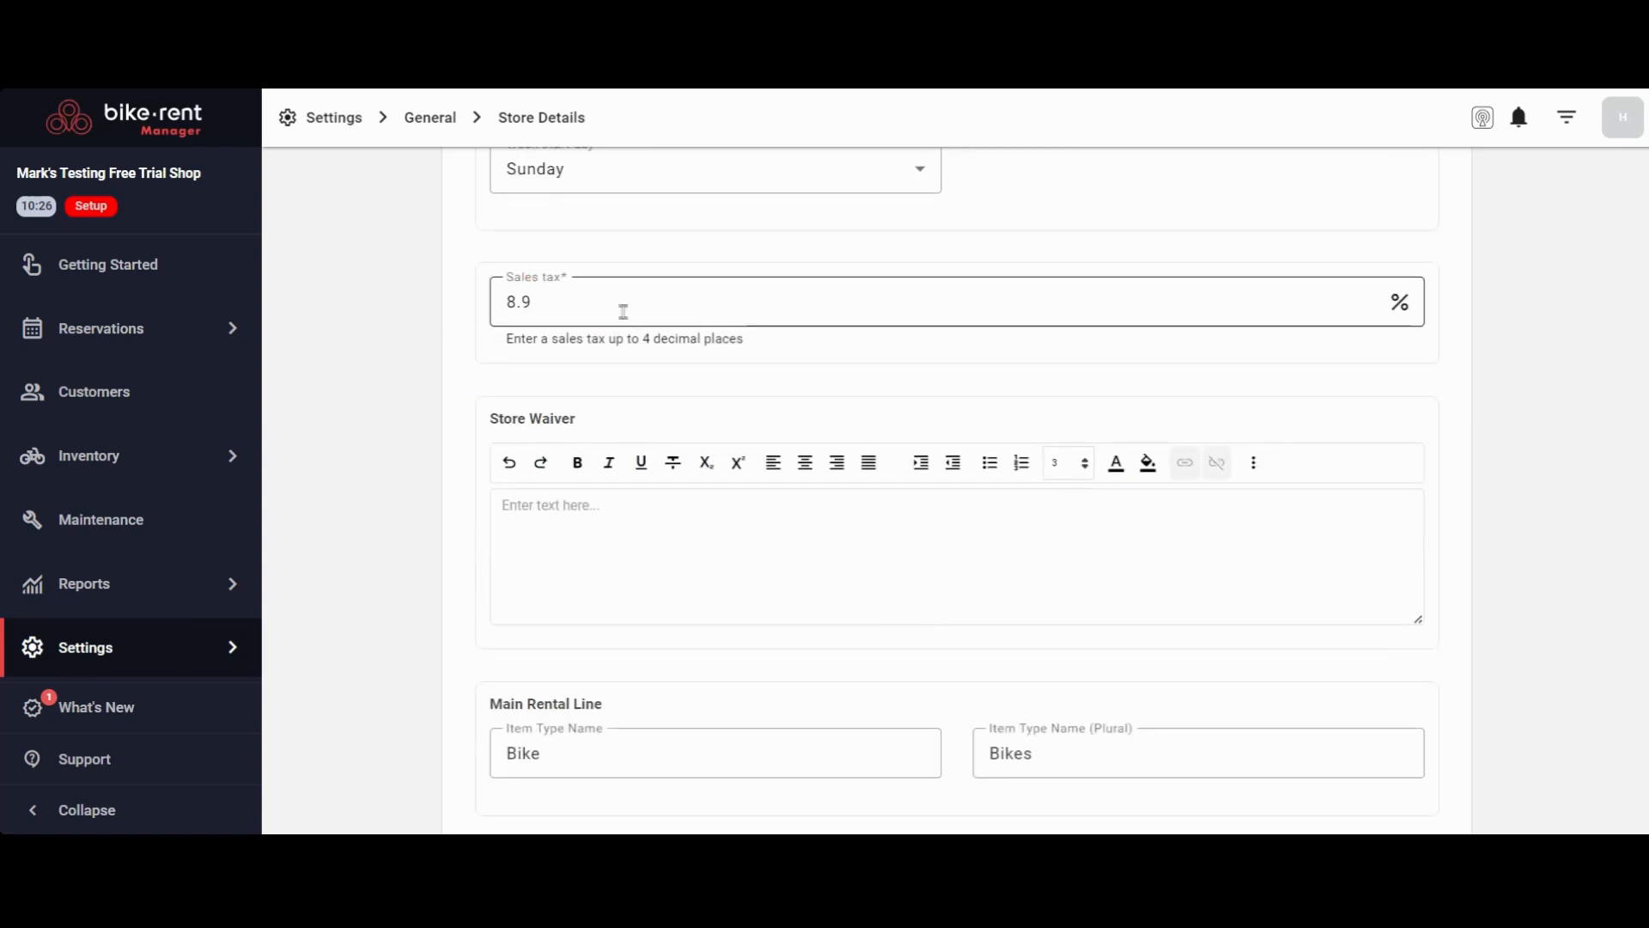
{"action": "scroll", "coordinate": [623, 311], "scroll_direction": "down", "scroll_amount": 2}
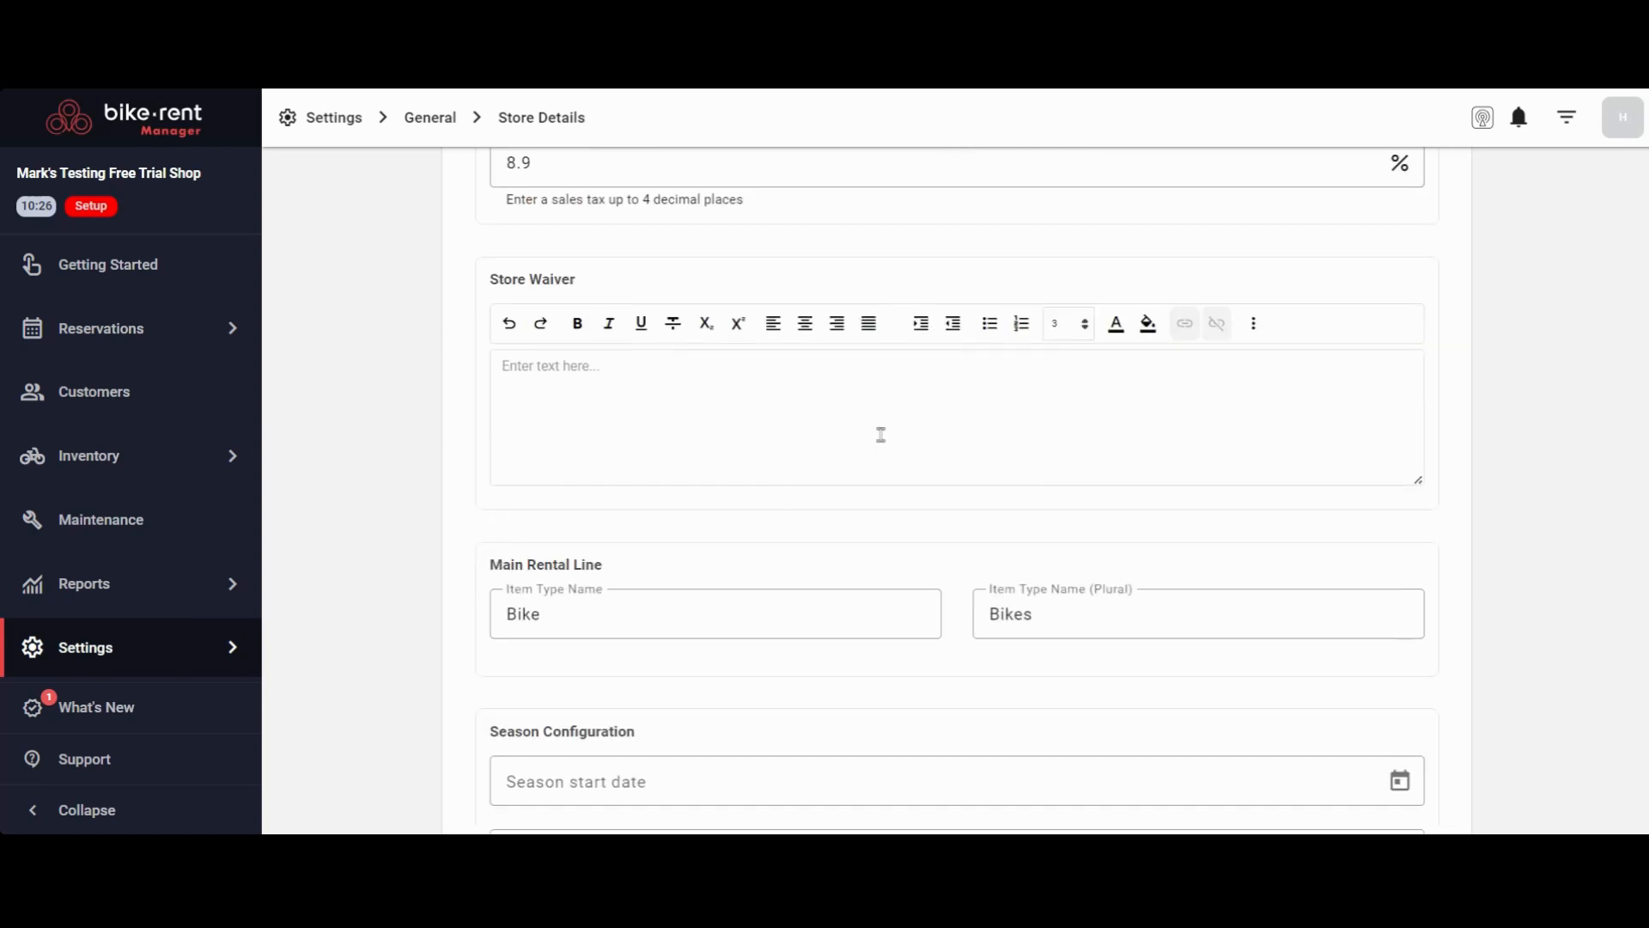
{"action": "left_click", "coordinate": [643, 378]}
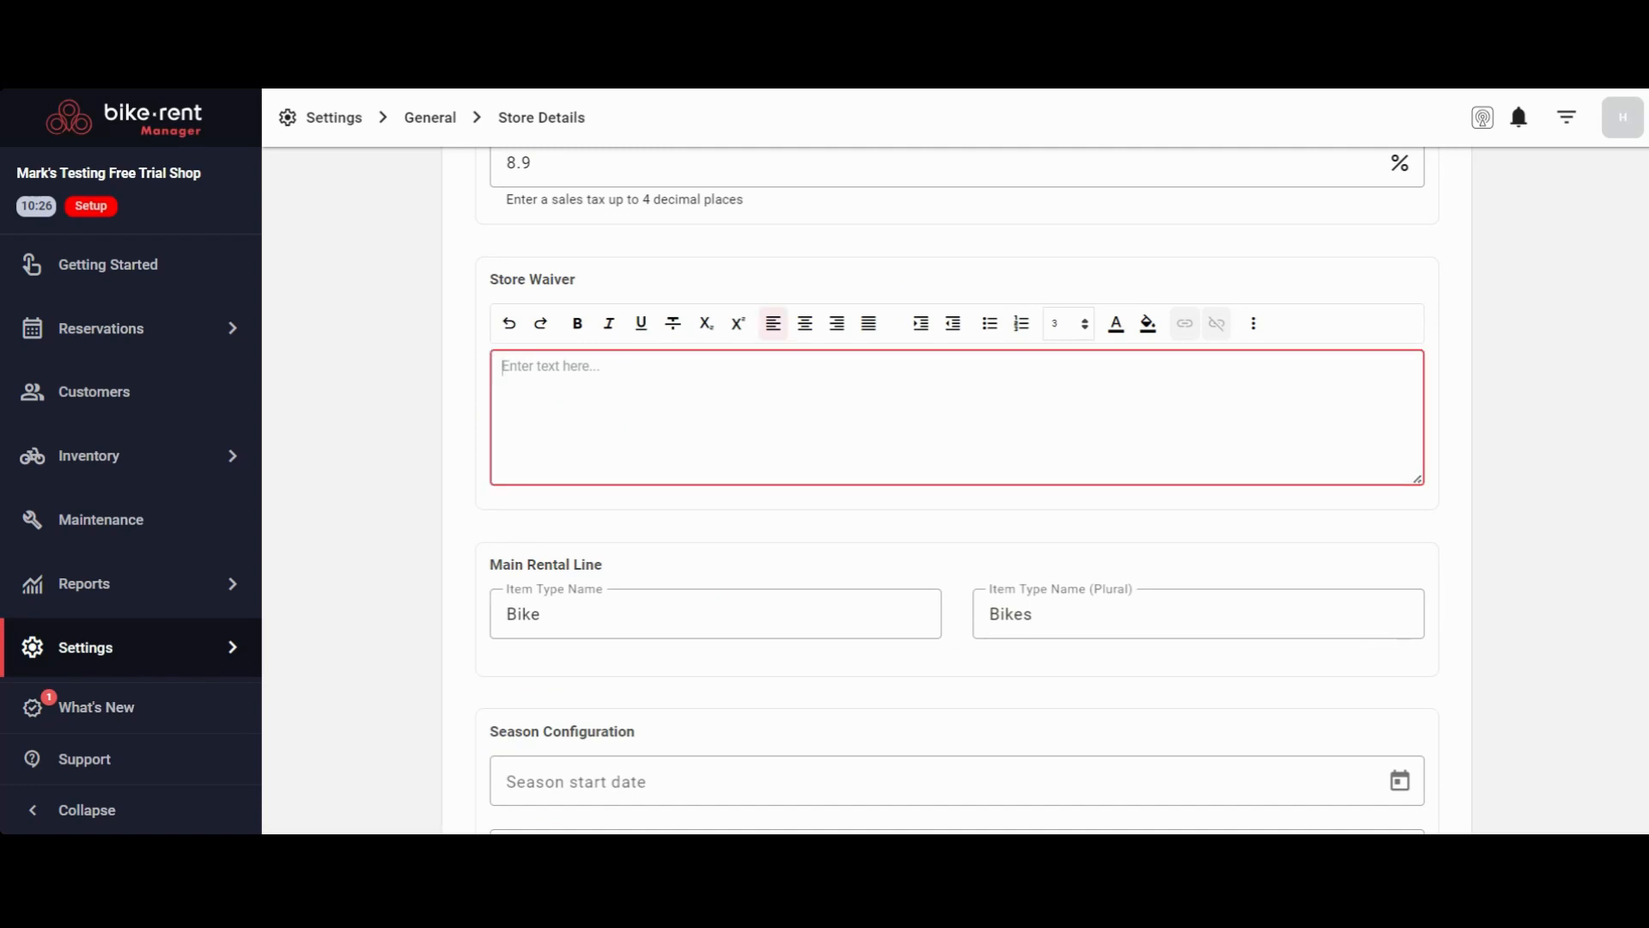
{"action": "scroll", "coordinate": [523, 459], "scroll_direction": "down", "scroll_amount": 2}
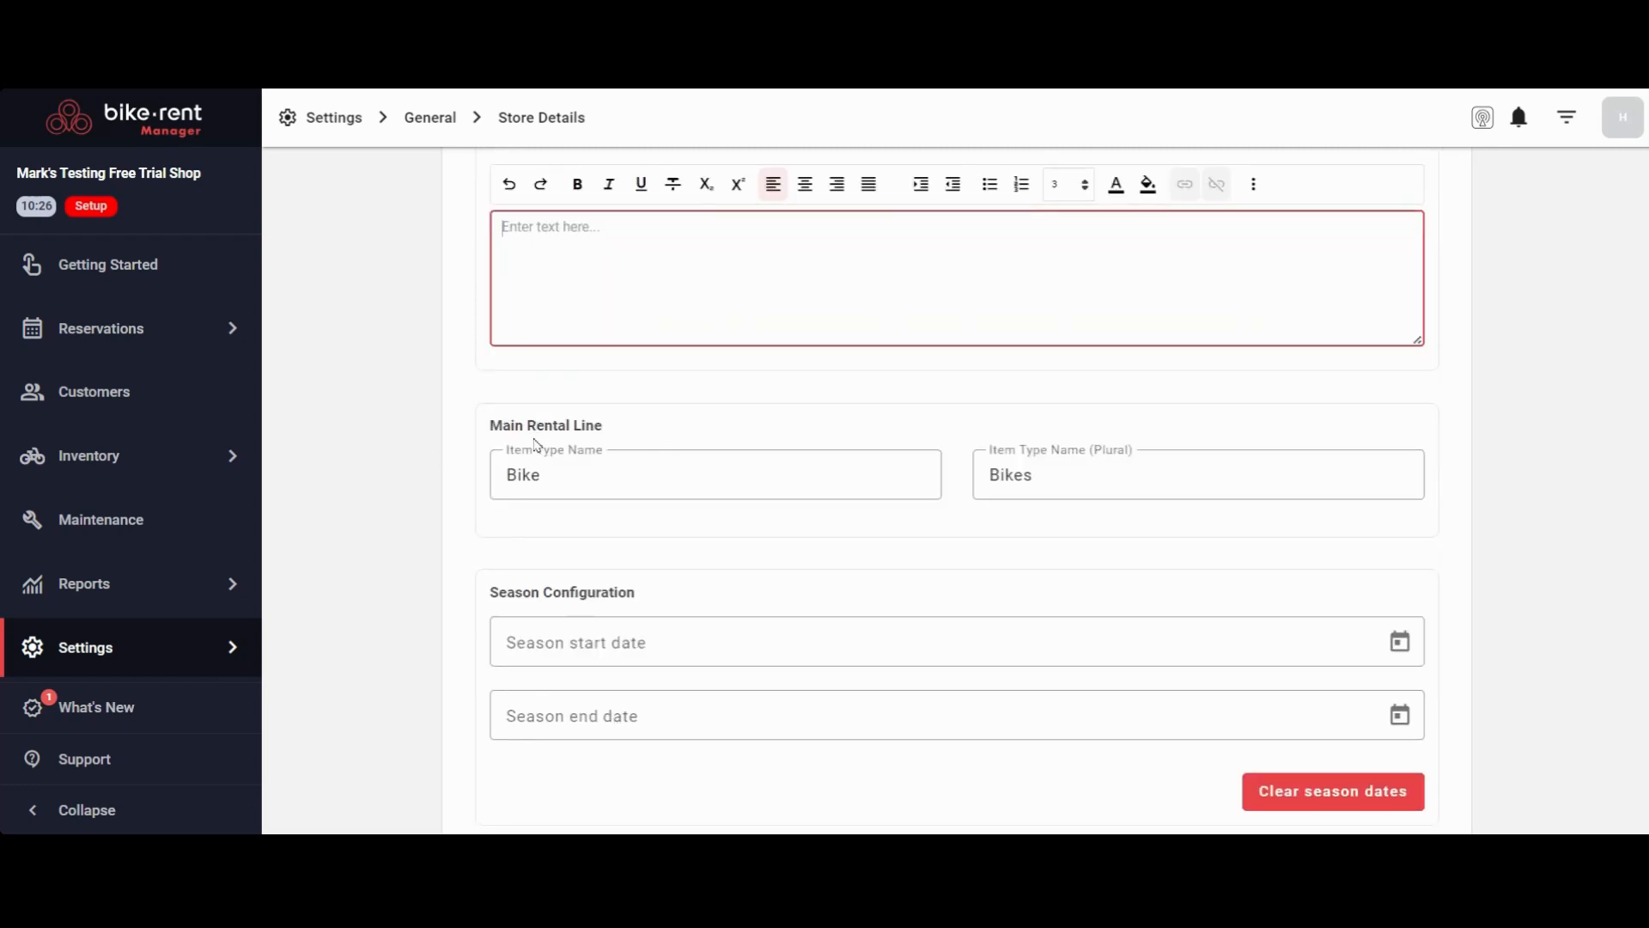
{"action": "mouse_move", "coordinate": [604, 483]}
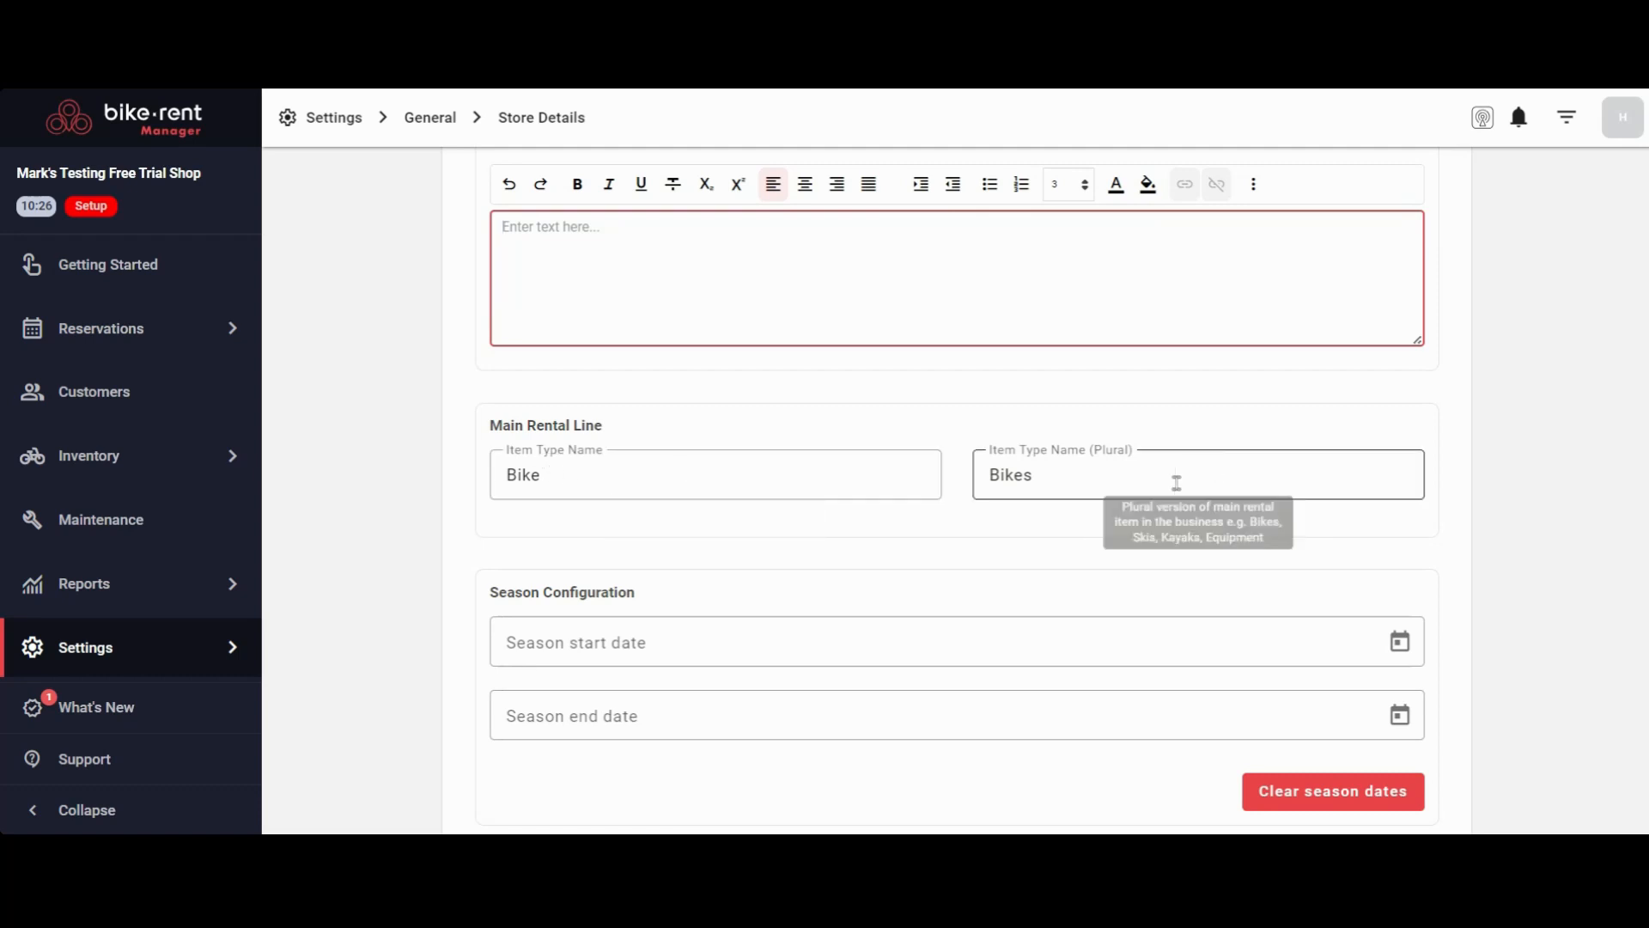
{"action": "scroll", "coordinate": [412, 410], "scroll_direction": "down", "scroll_amount": 2}
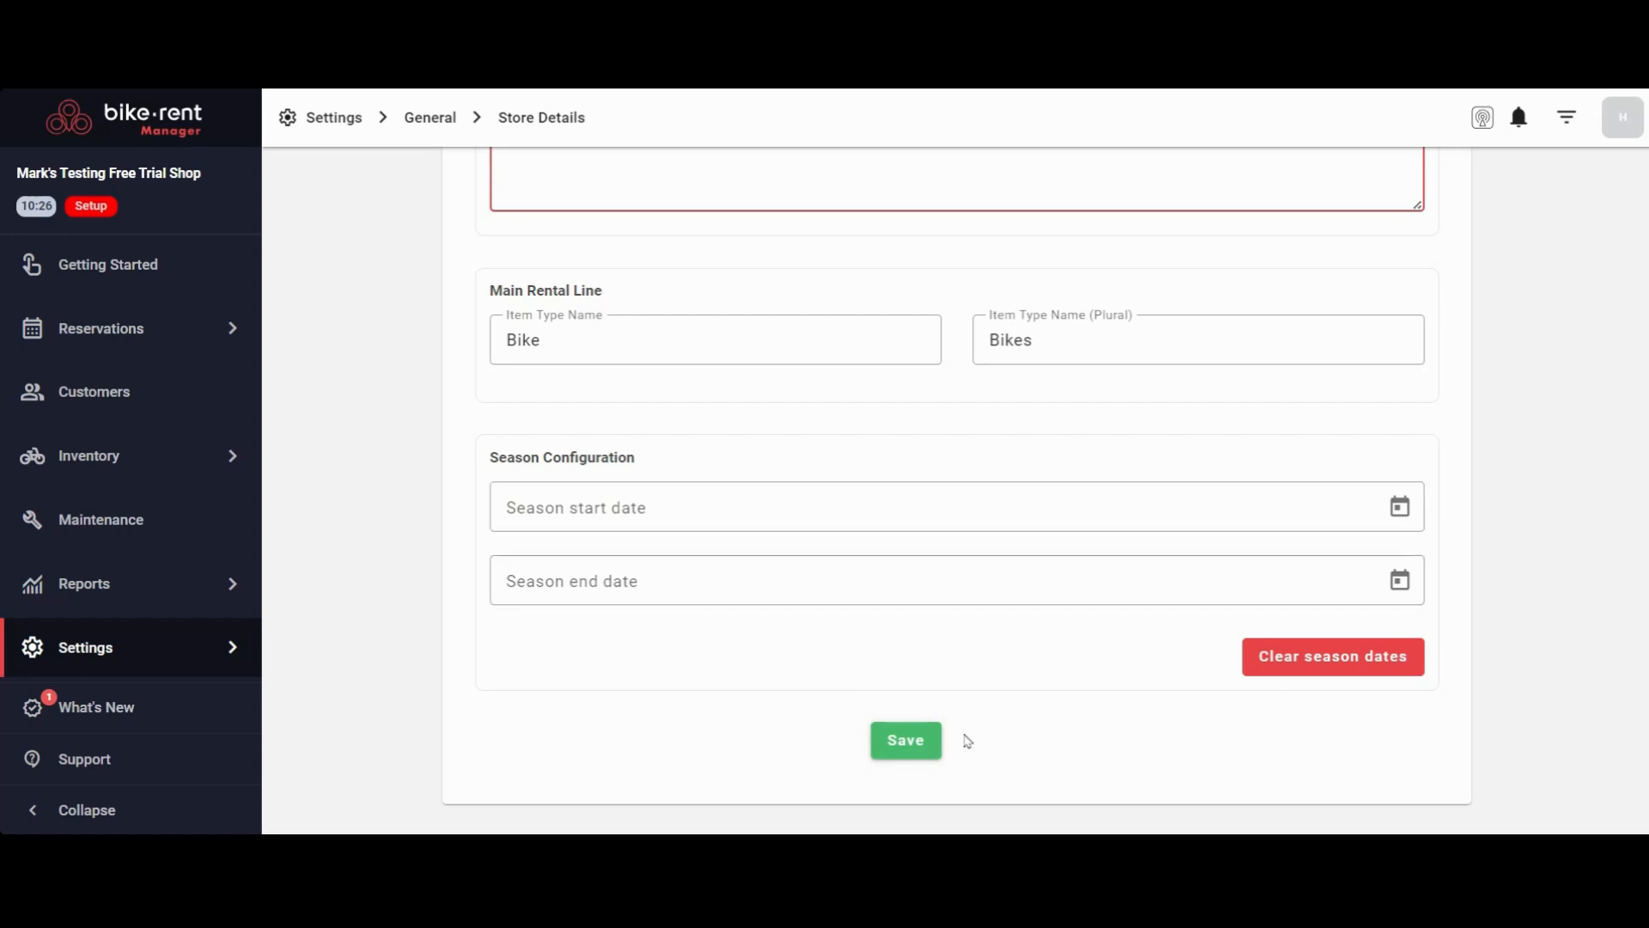
{"action": "left_click", "coordinate": [909, 743]}
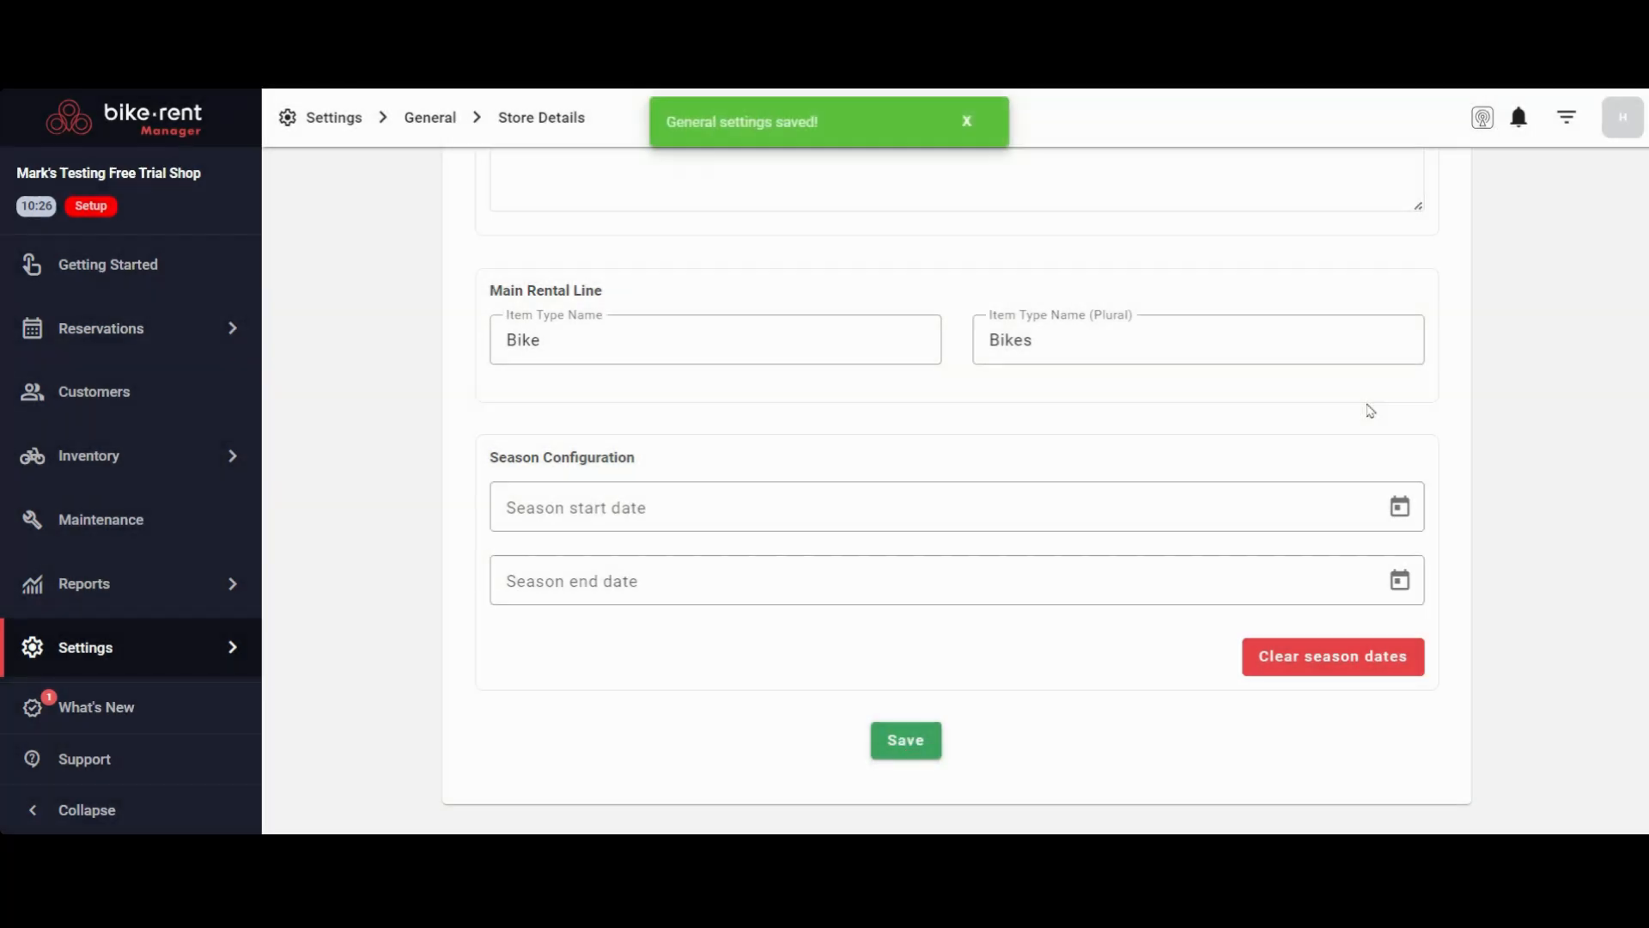
In the opening hours settings, set the base times to open at 10:00 and close at 6:00 PM
{"action": "scroll", "coordinate": [378, 402], "scroll_direction": "up", "scroll_amount": 5}
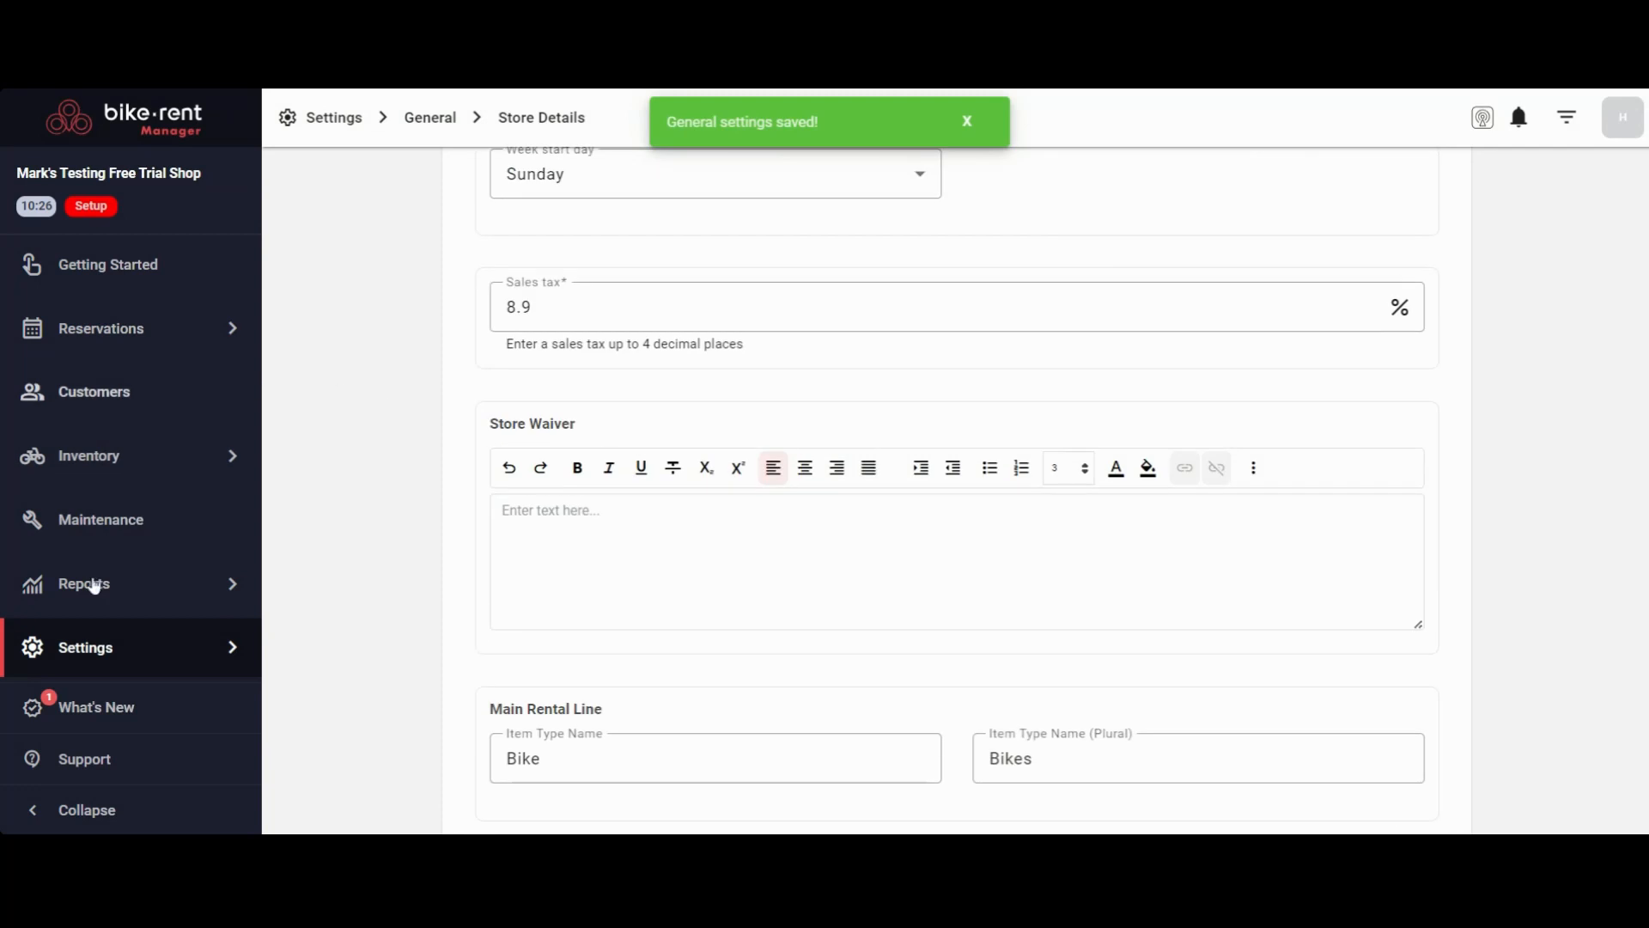
{"action": "left_click", "coordinate": [106, 658]}
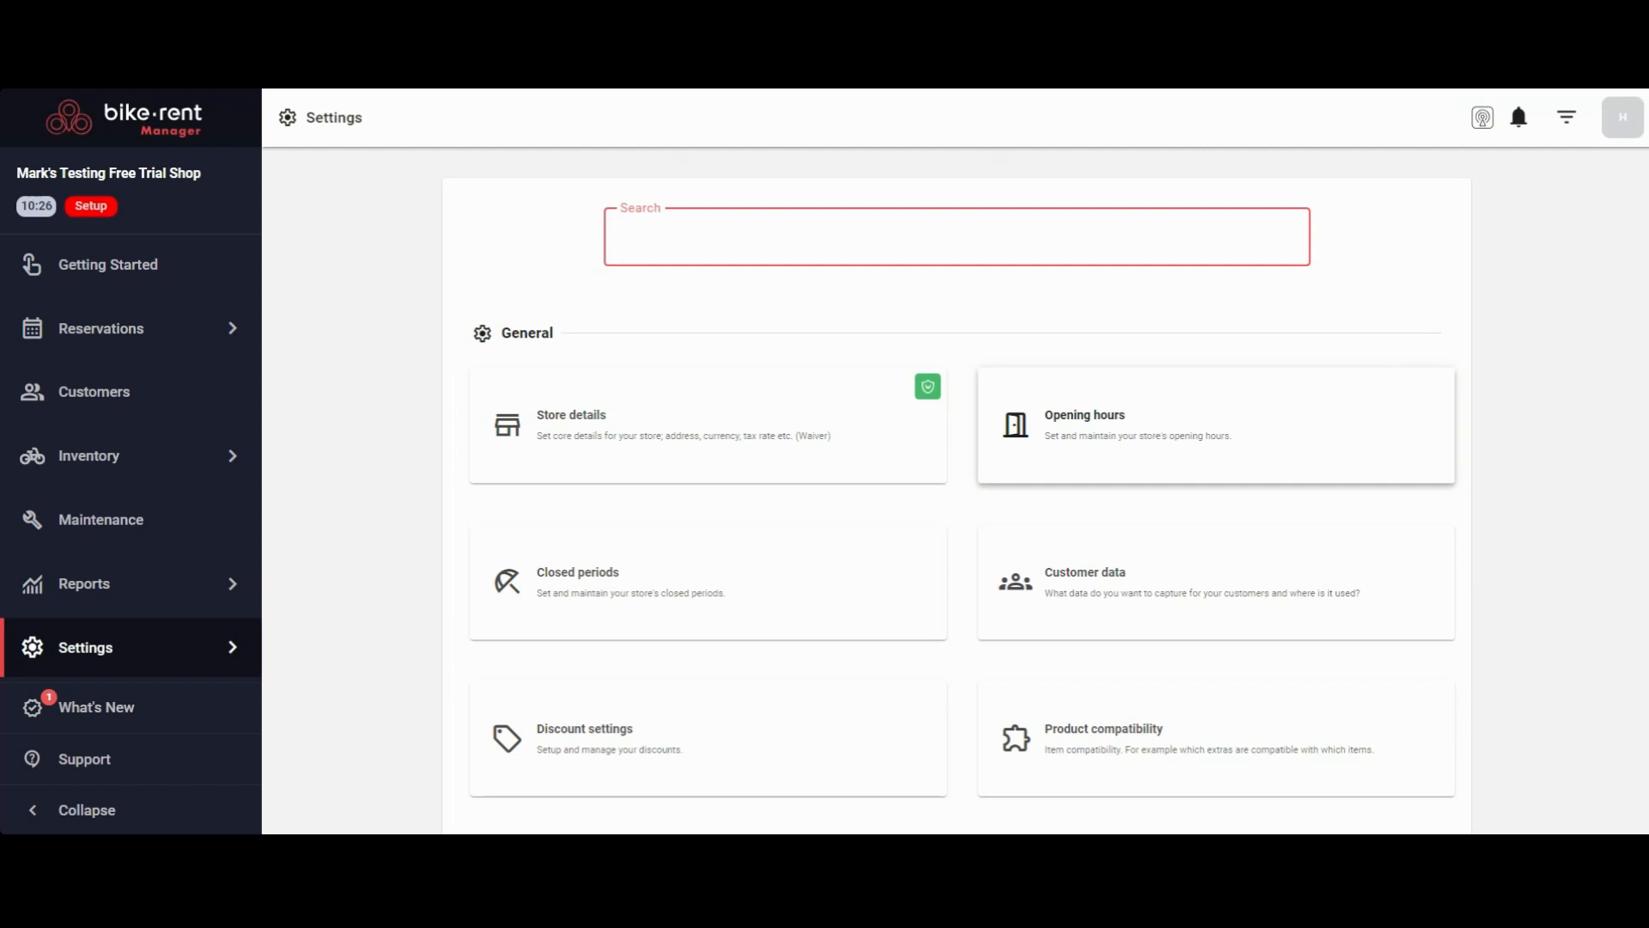
{"action": "left_click", "coordinate": [1155, 425]}
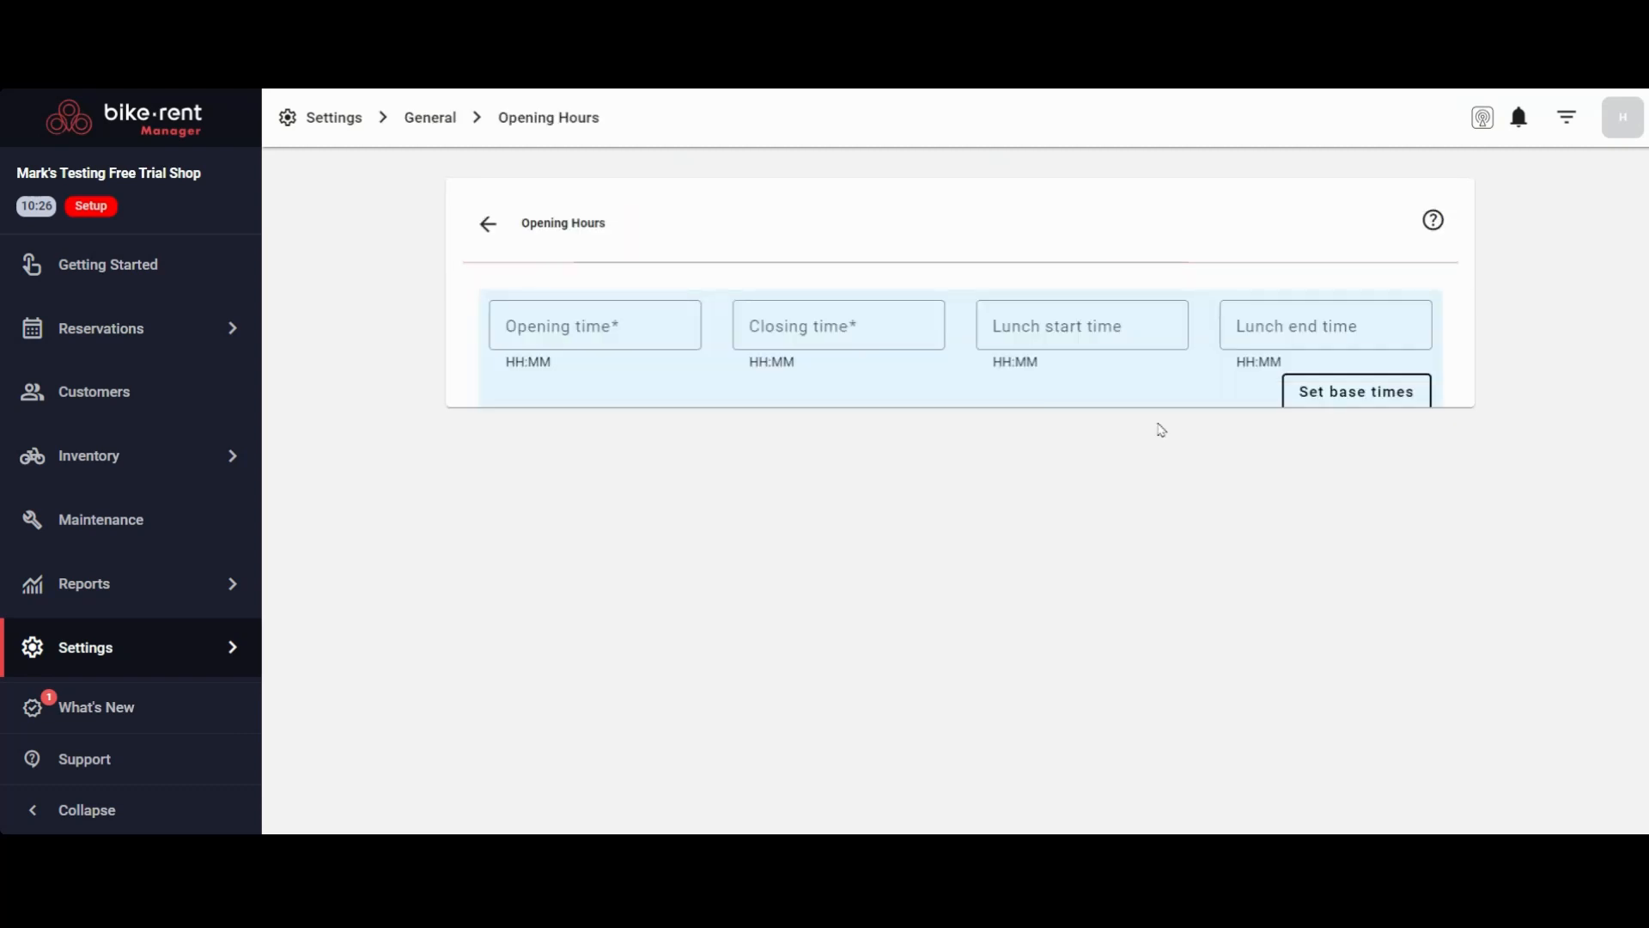
{"action": "left_click", "coordinate": [617, 325]}
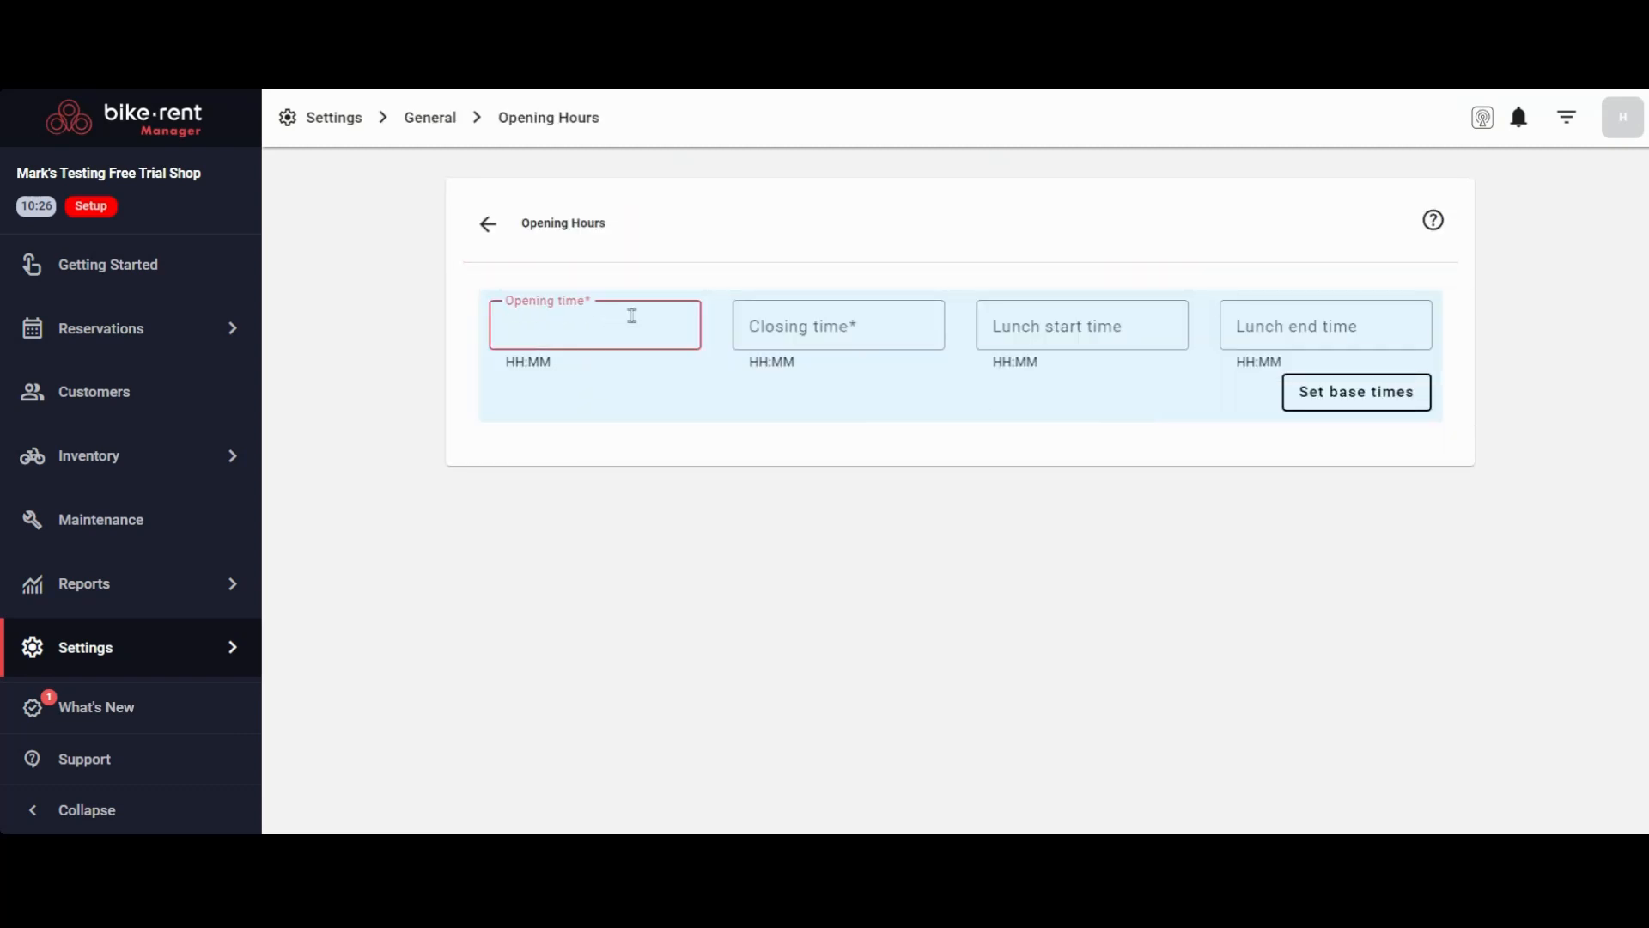
{"action": "type", "text": "10:00 AM"}
{"action": "key", "text": "Tab"}
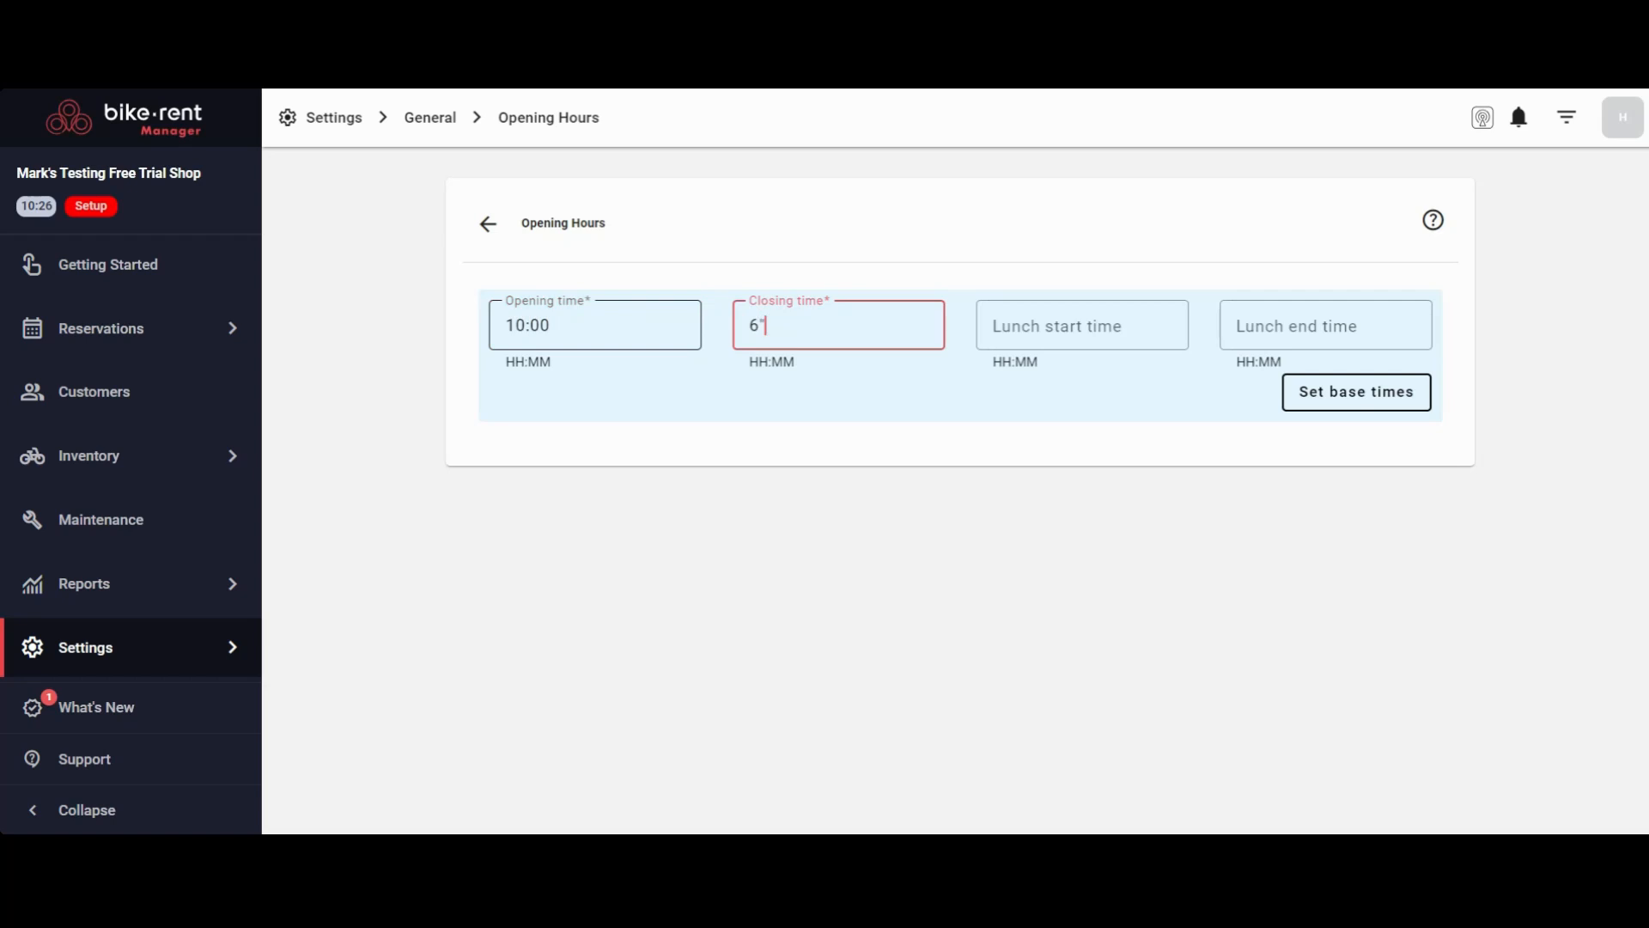
{"action": "type", "text": "6:00 PM"}
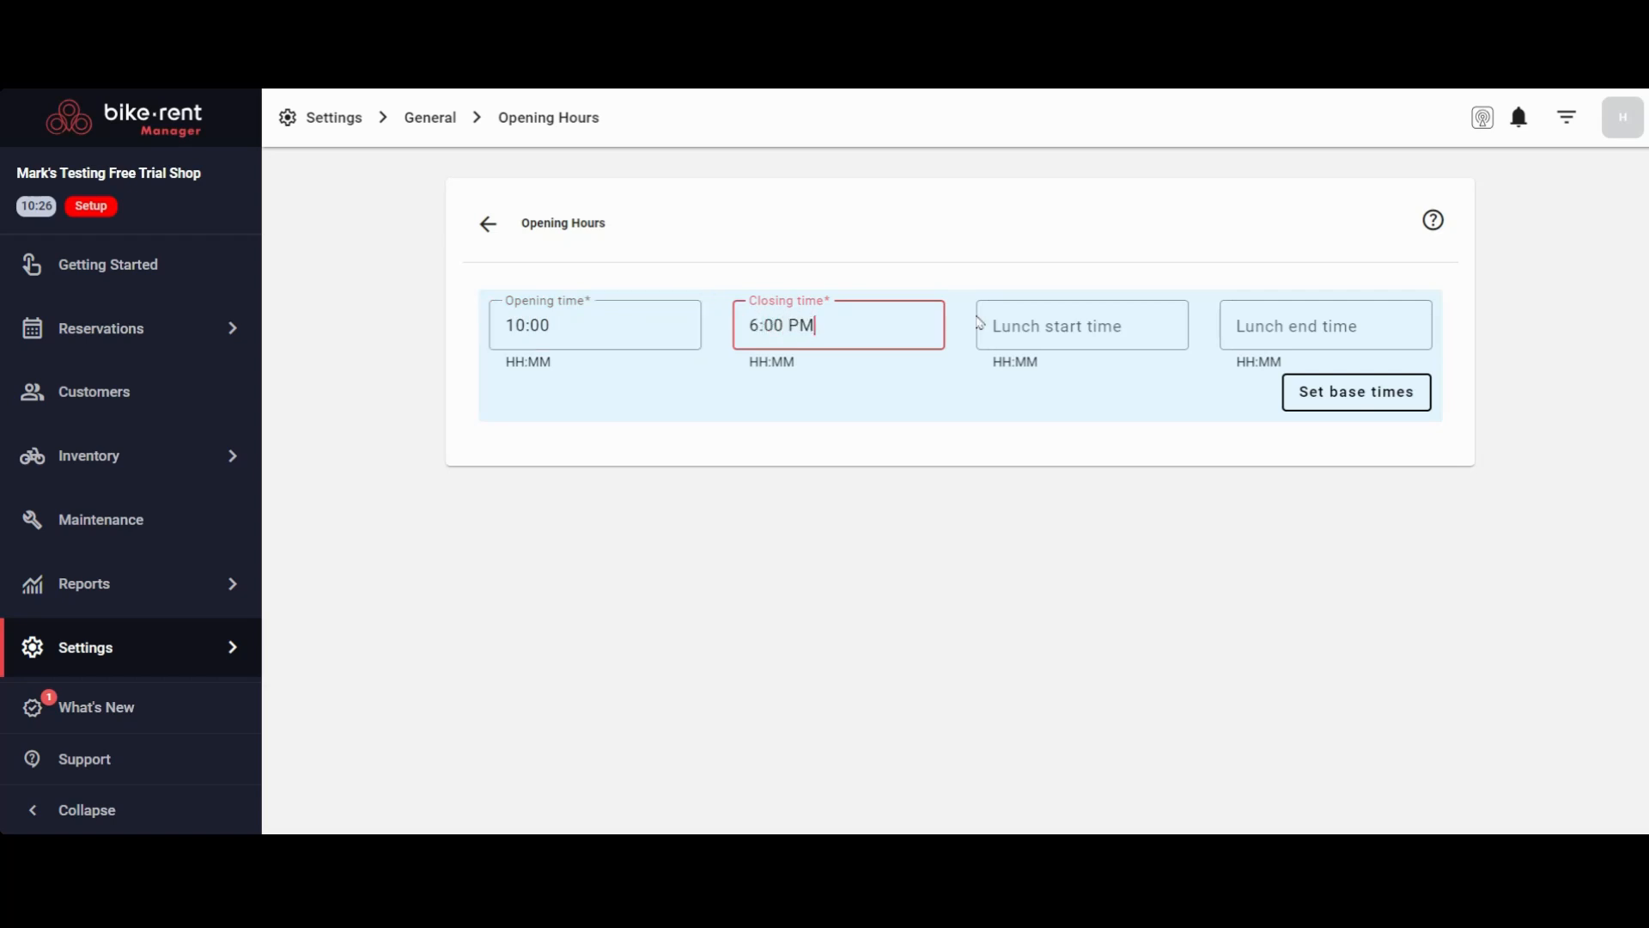
{"action": "left_click", "coordinate": [1355, 392]}
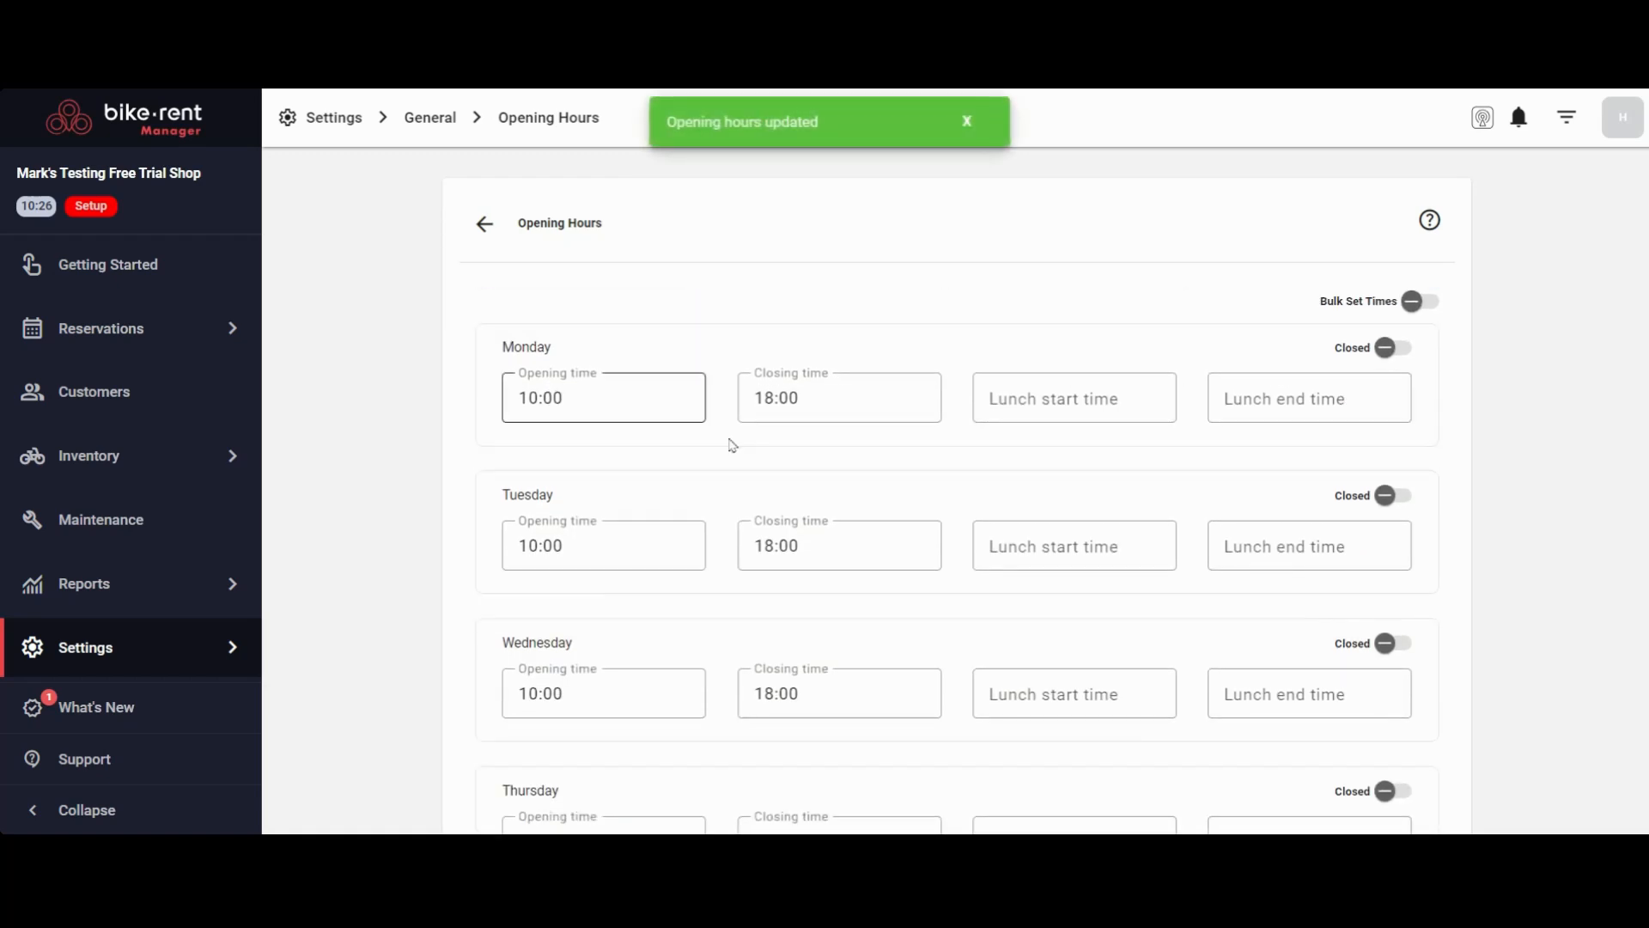
Check the opening and closing times of every weekday and save the opening hours
{"action": "scroll", "coordinate": [910, 379], "scroll_direction": "down", "scroll_amount": 3}
{"action": "scroll", "coordinate": [889, 417], "scroll_direction": "down", "scroll_amount": 4}
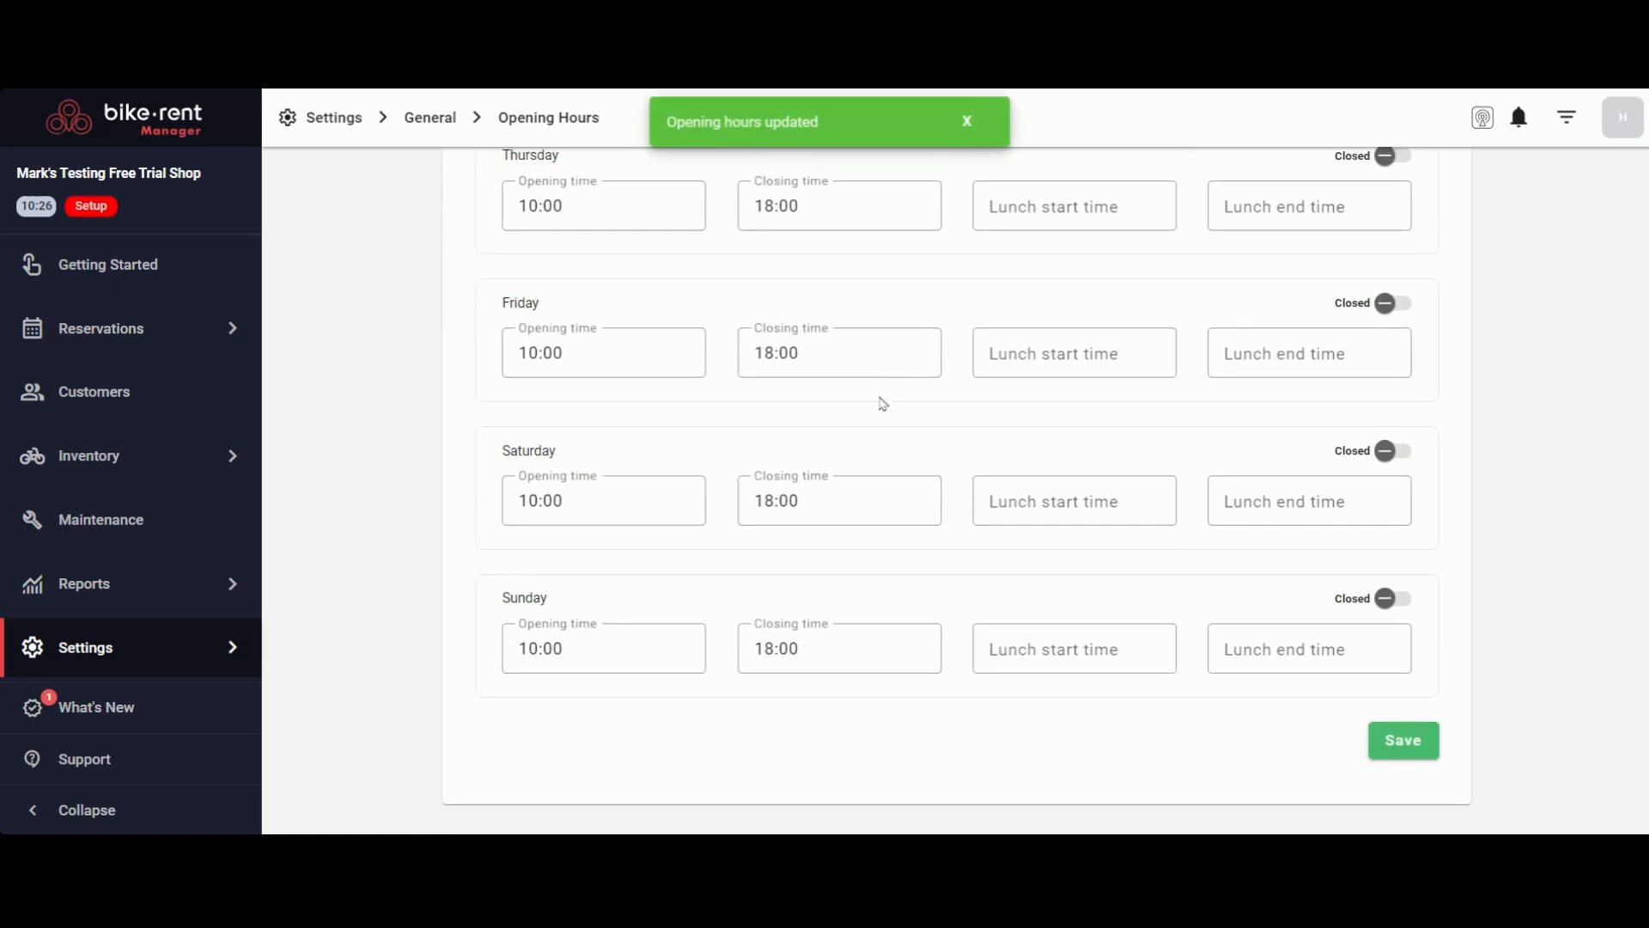
{"action": "left_click", "coordinate": [1408, 746]}
{"action": "scroll", "coordinate": [868, 434], "scroll_direction": "up", "scroll_amount": 2}
{"action": "scroll", "coordinate": [871, 433], "scroll_direction": "up", "scroll_amount": 4}
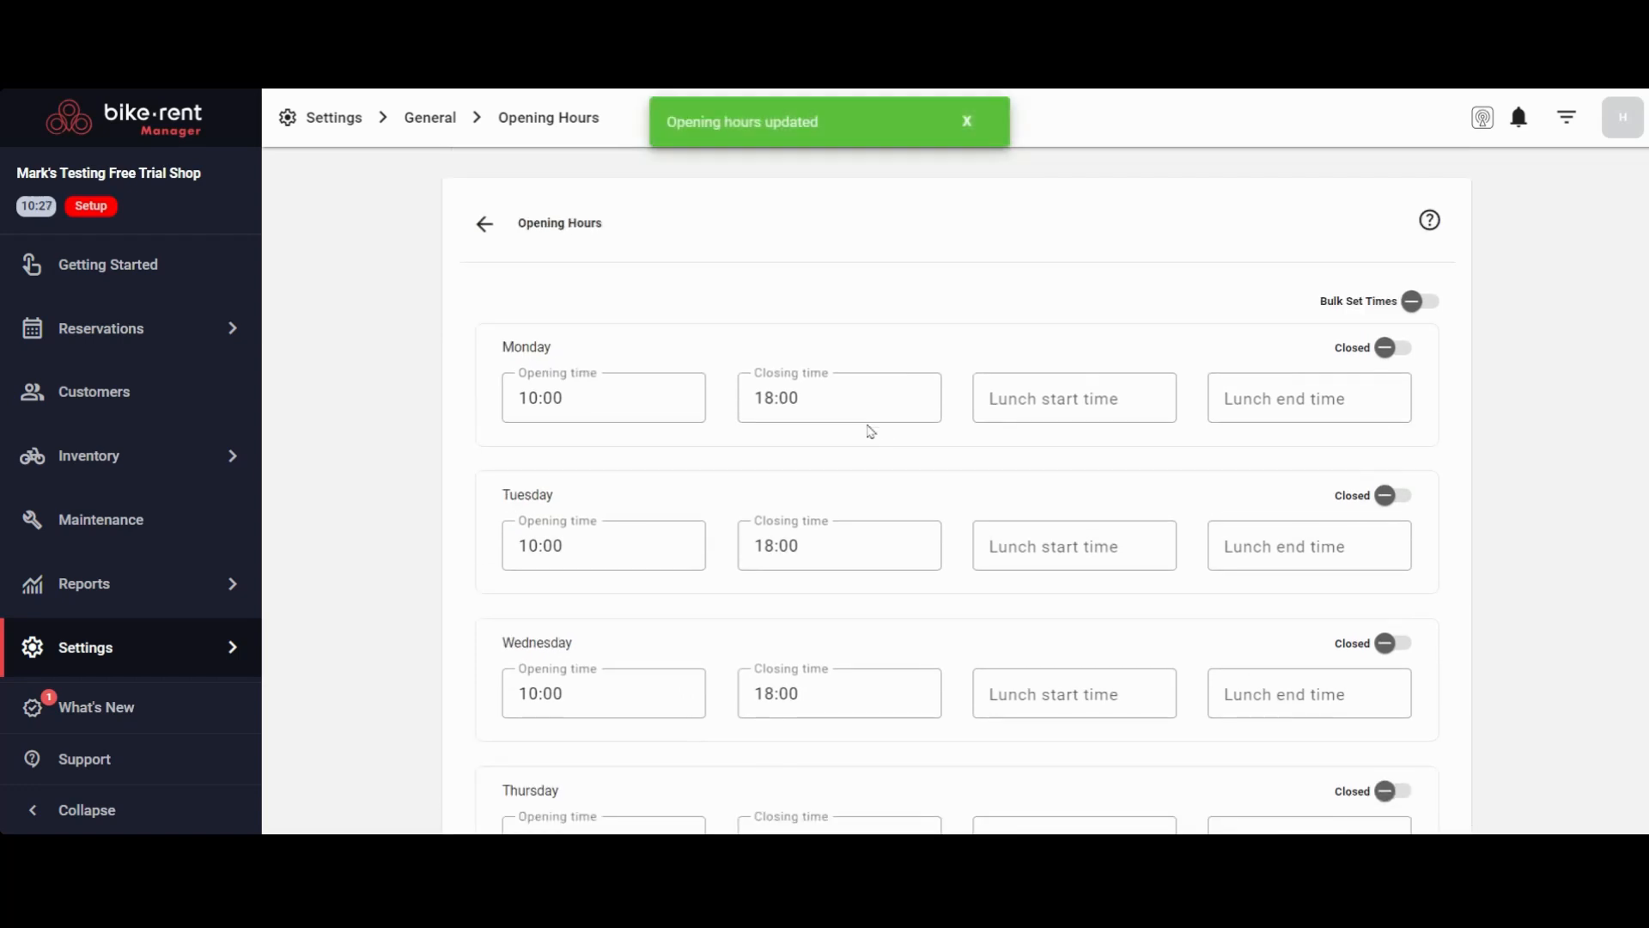
Return to the settings overview and open the store's closed periods
{"action": "left_click", "coordinate": [331, 119]}
{"action": "scroll", "coordinate": [357, 369], "scroll_direction": "down", "scroll_amount": 3}
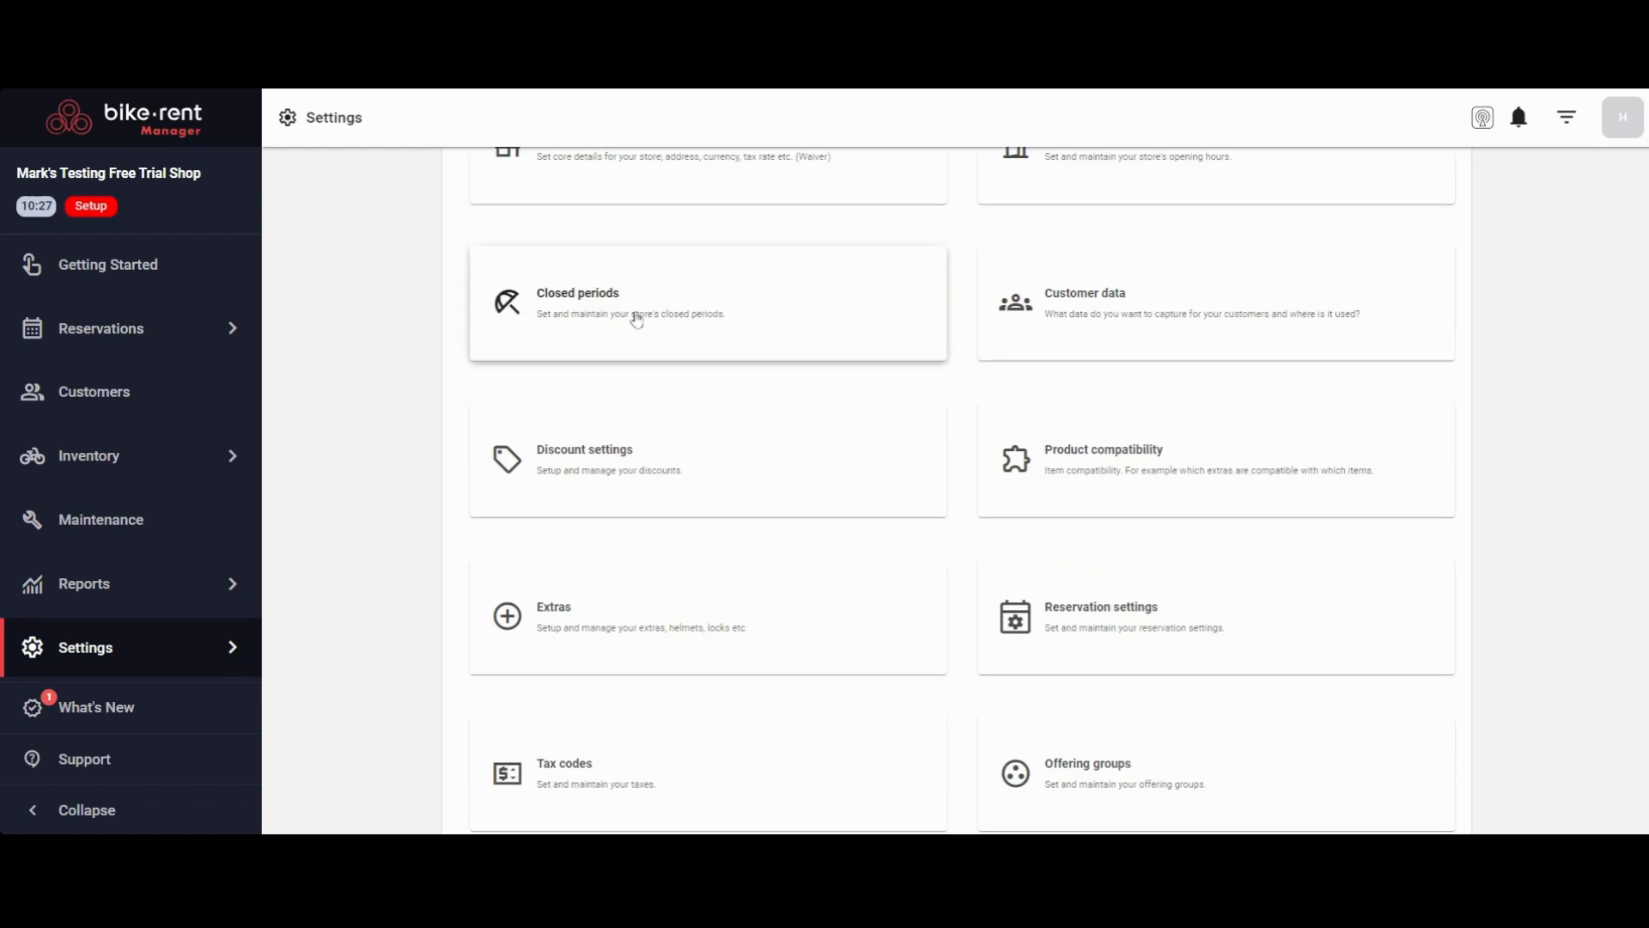
{"action": "left_click", "coordinate": [637, 319]}
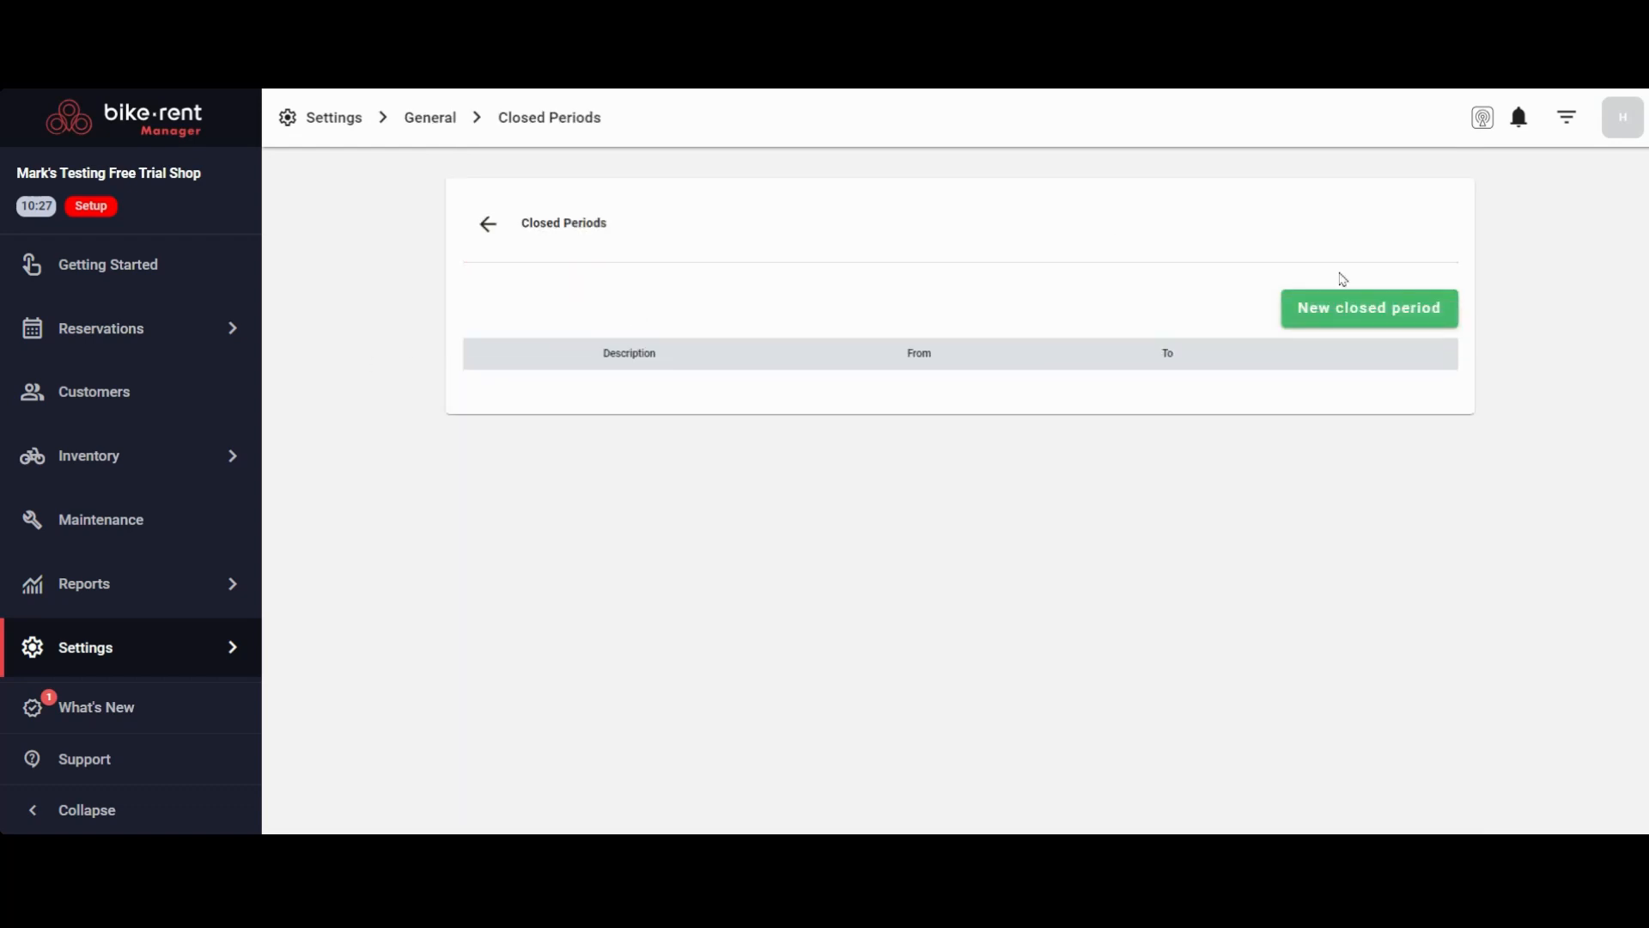
Start a new closed period to view its description, date and time fields, then return to the settings overview without saving
{"action": "left_click", "coordinate": [1361, 316]}
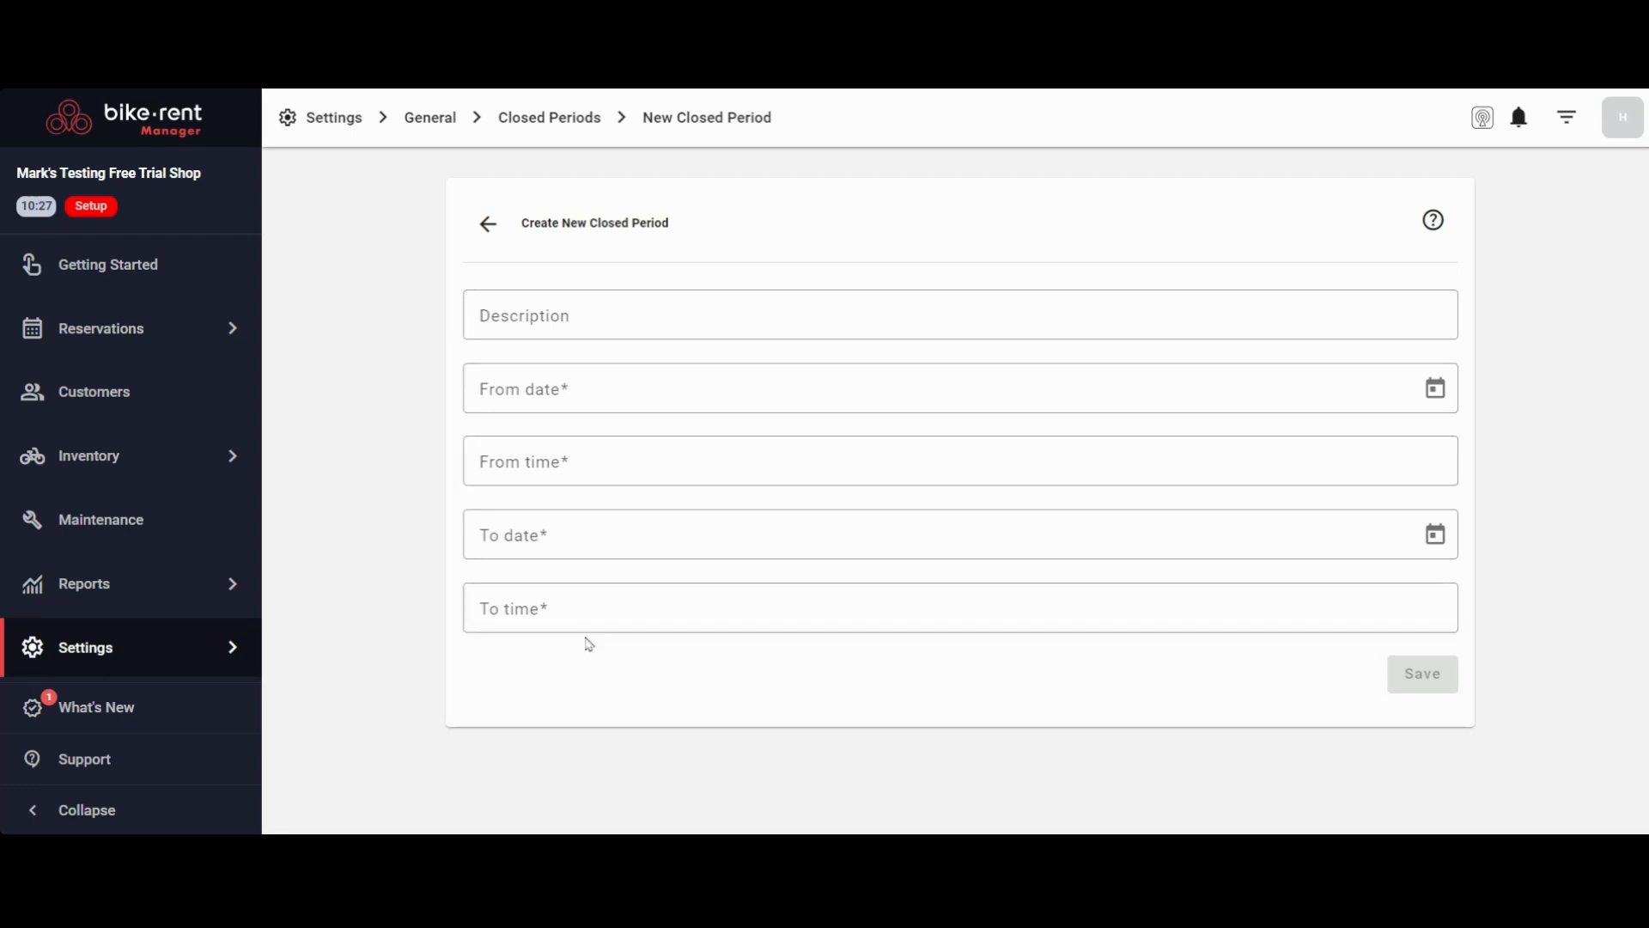
{"action": "left_click", "coordinate": [544, 123]}
{"action": "left_click", "coordinate": [350, 120]}
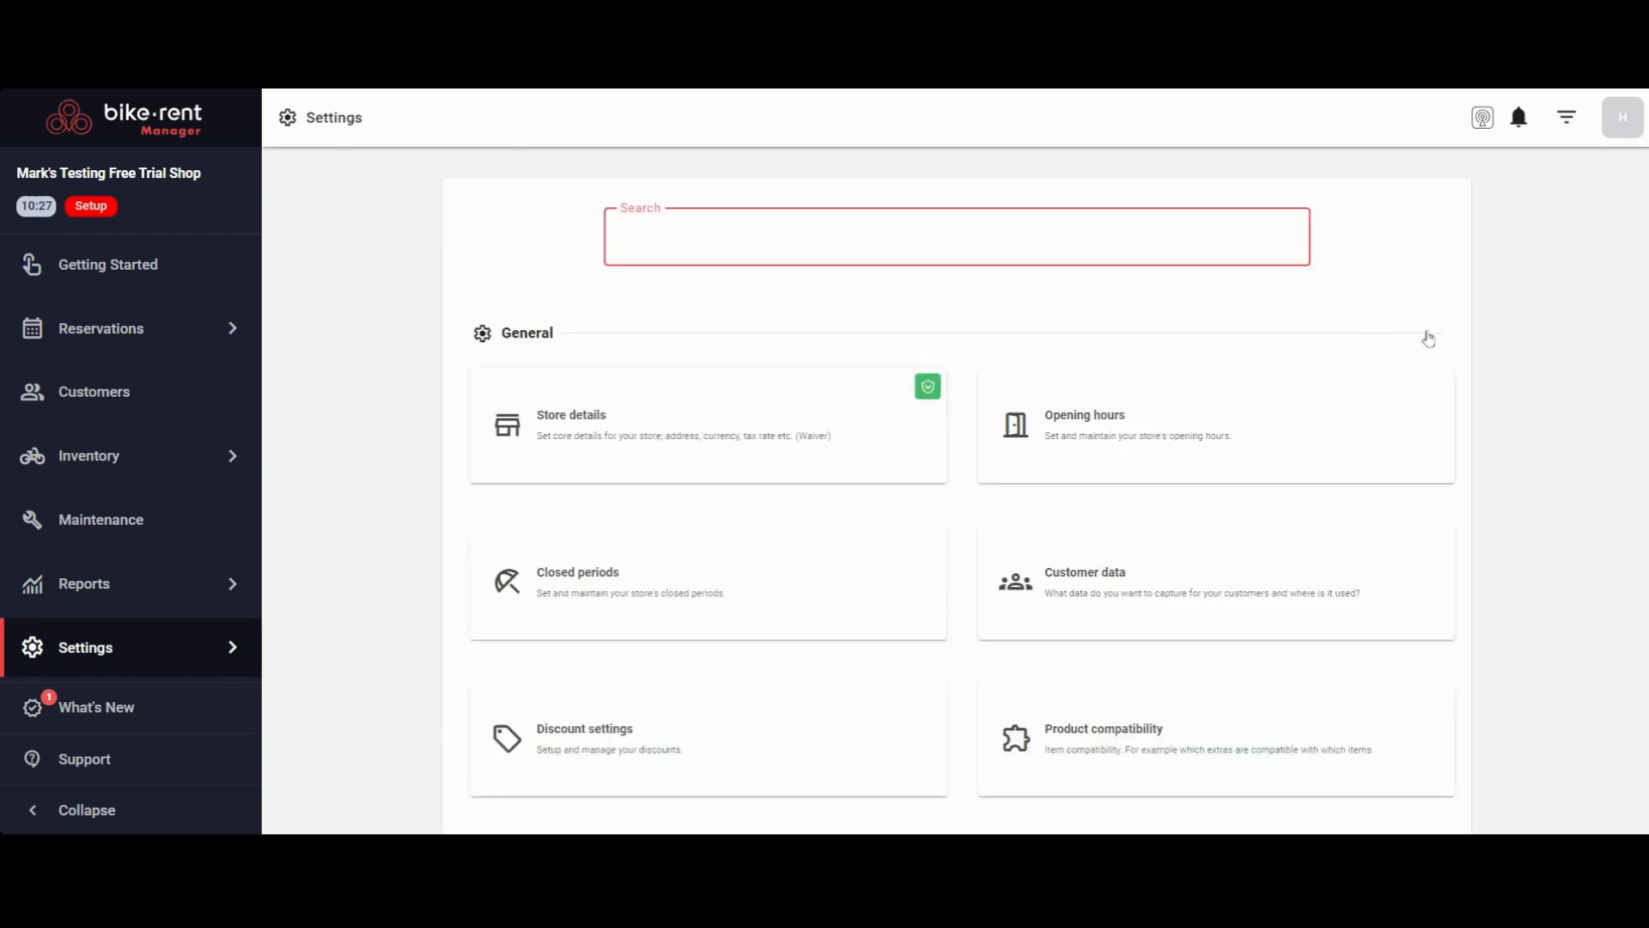
In the customer data settings, set the scope of the First Name and Last Name fields to Per Item
{"action": "scroll", "coordinate": [1430, 330], "scroll_direction": "down", "scroll_amount": 1}
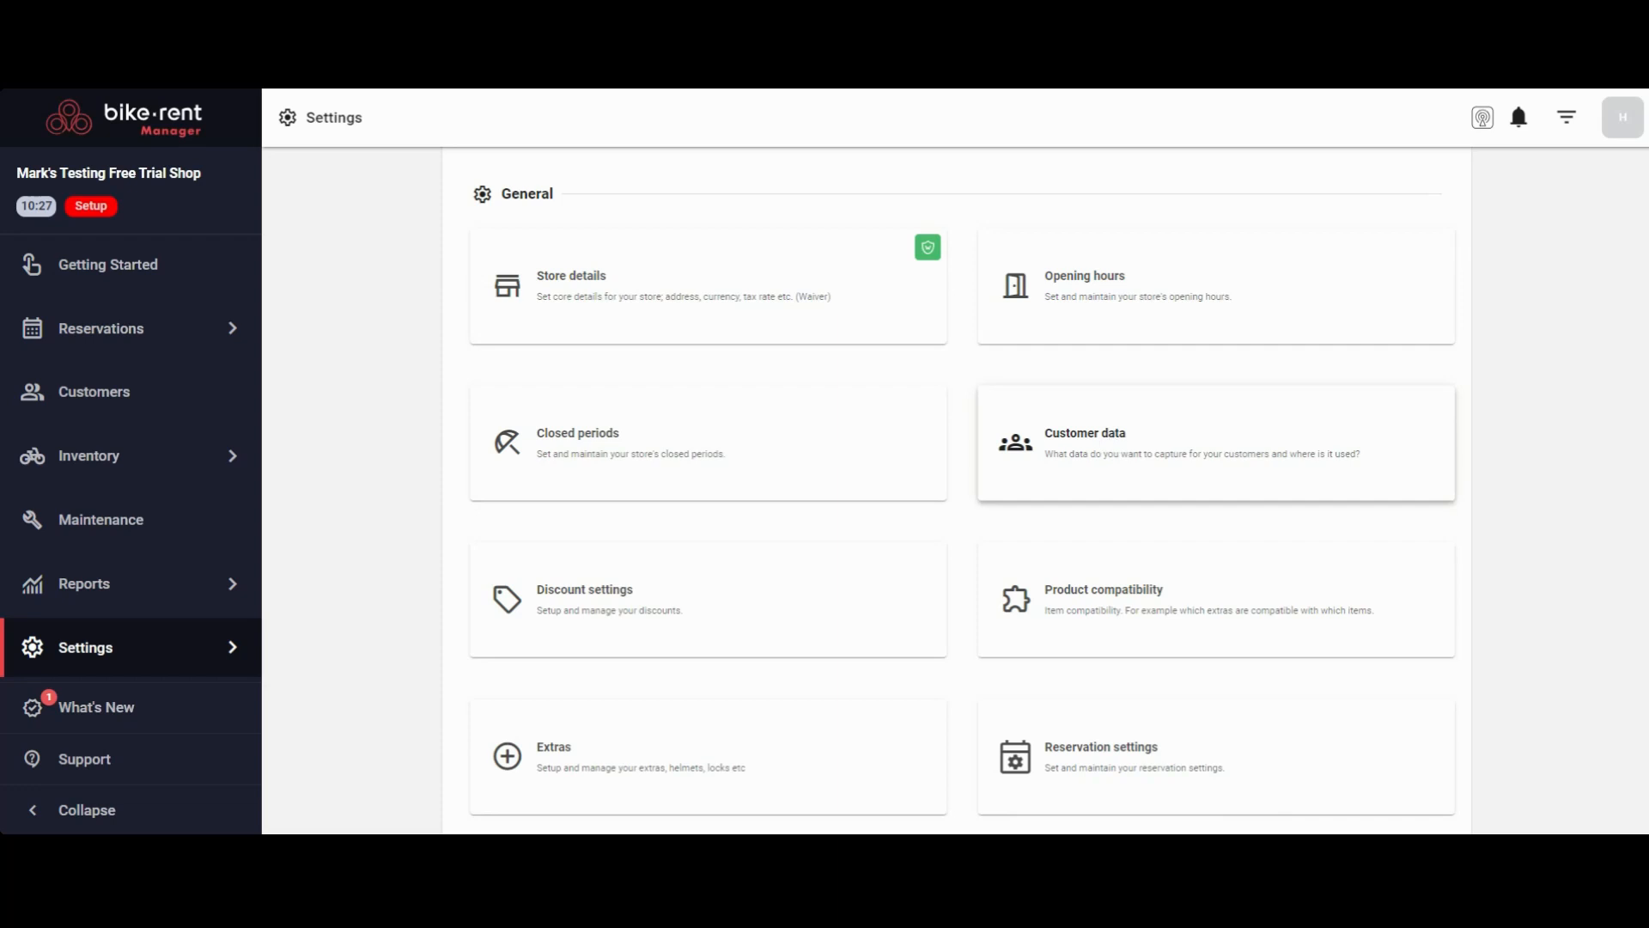
{"action": "left_click", "coordinate": [1108, 438]}
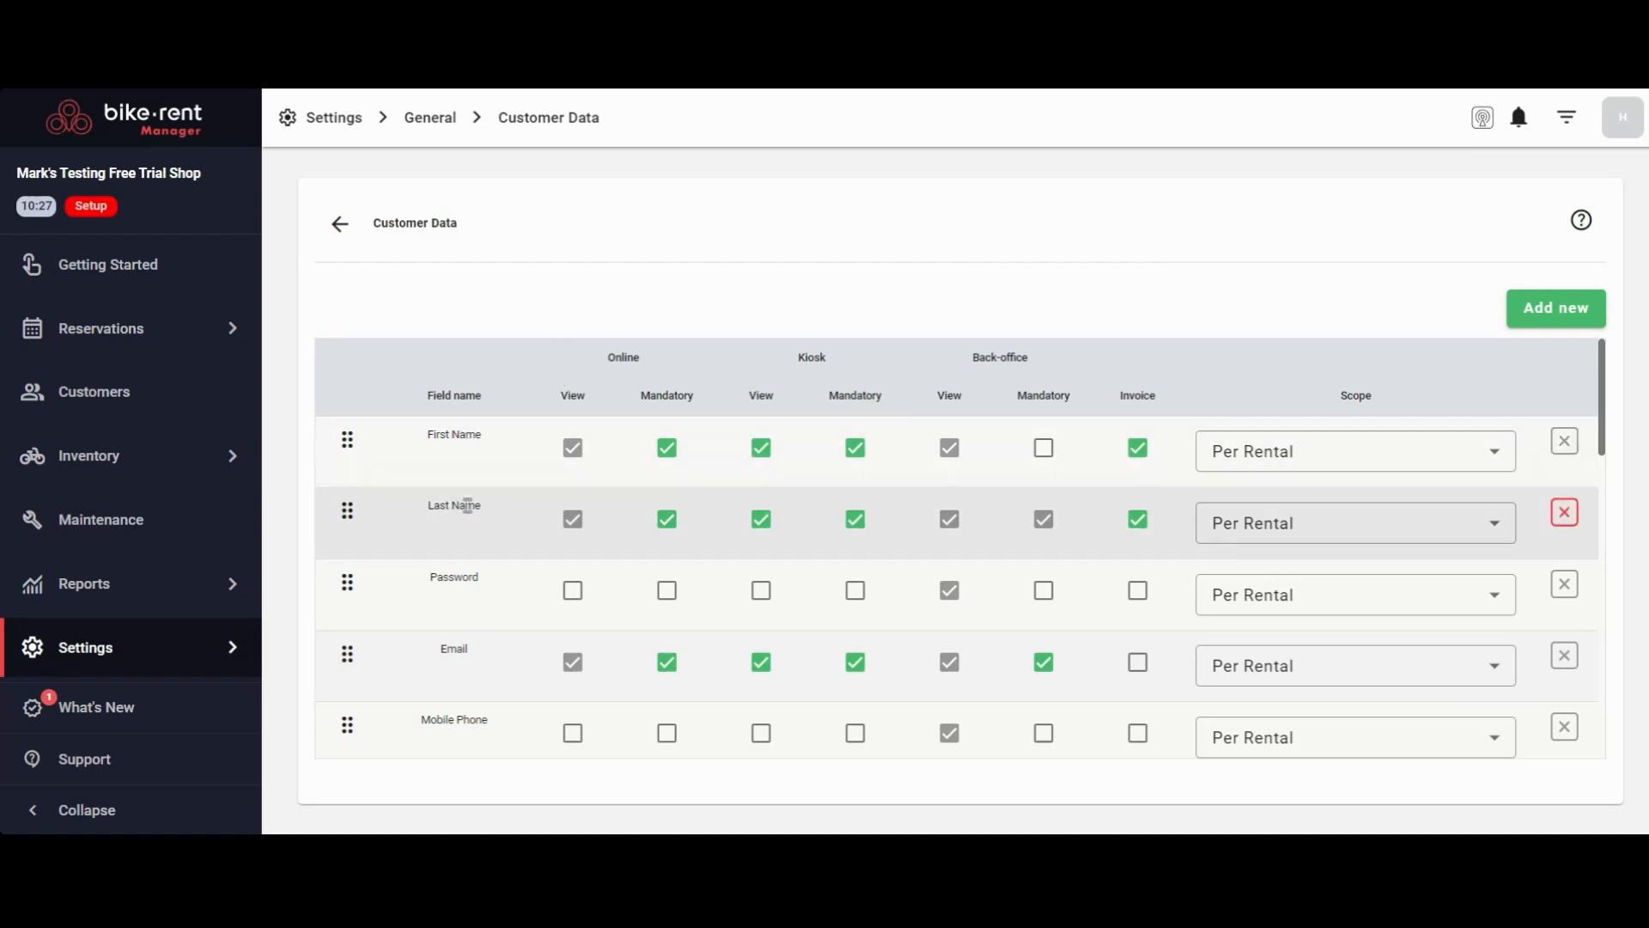
{"action": "left_click", "coordinate": [1289, 449]}
{"action": "left_click", "coordinate": [1245, 560]}
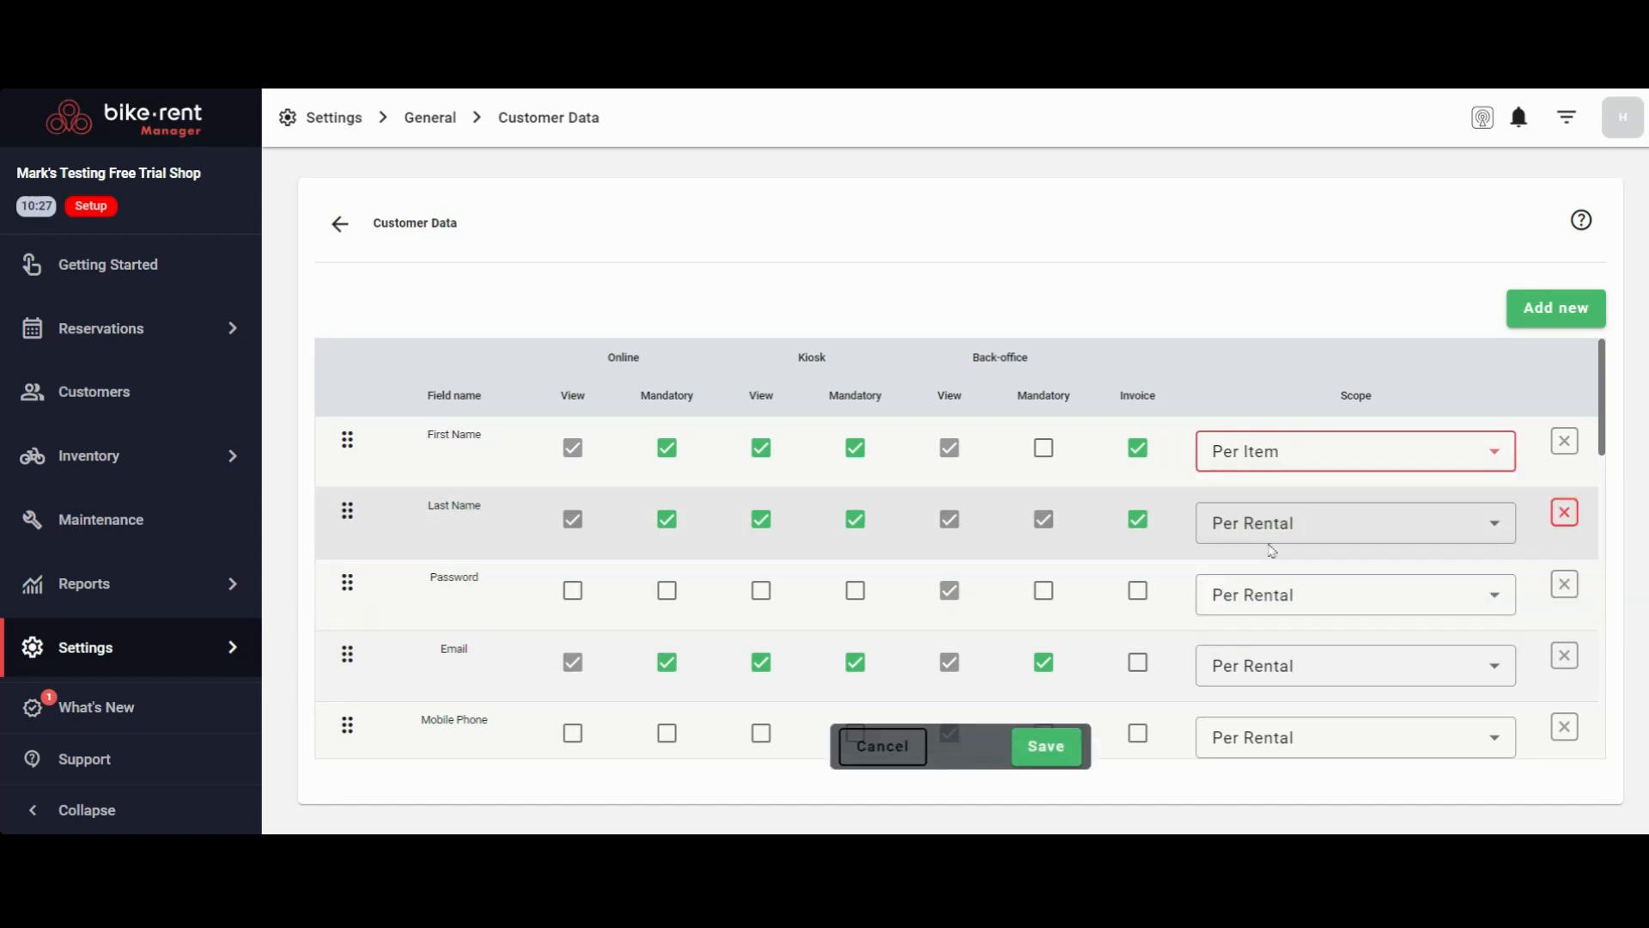
{"action": "left_click", "coordinate": [1276, 526]}
{"action": "left_click", "coordinate": [1270, 633]}
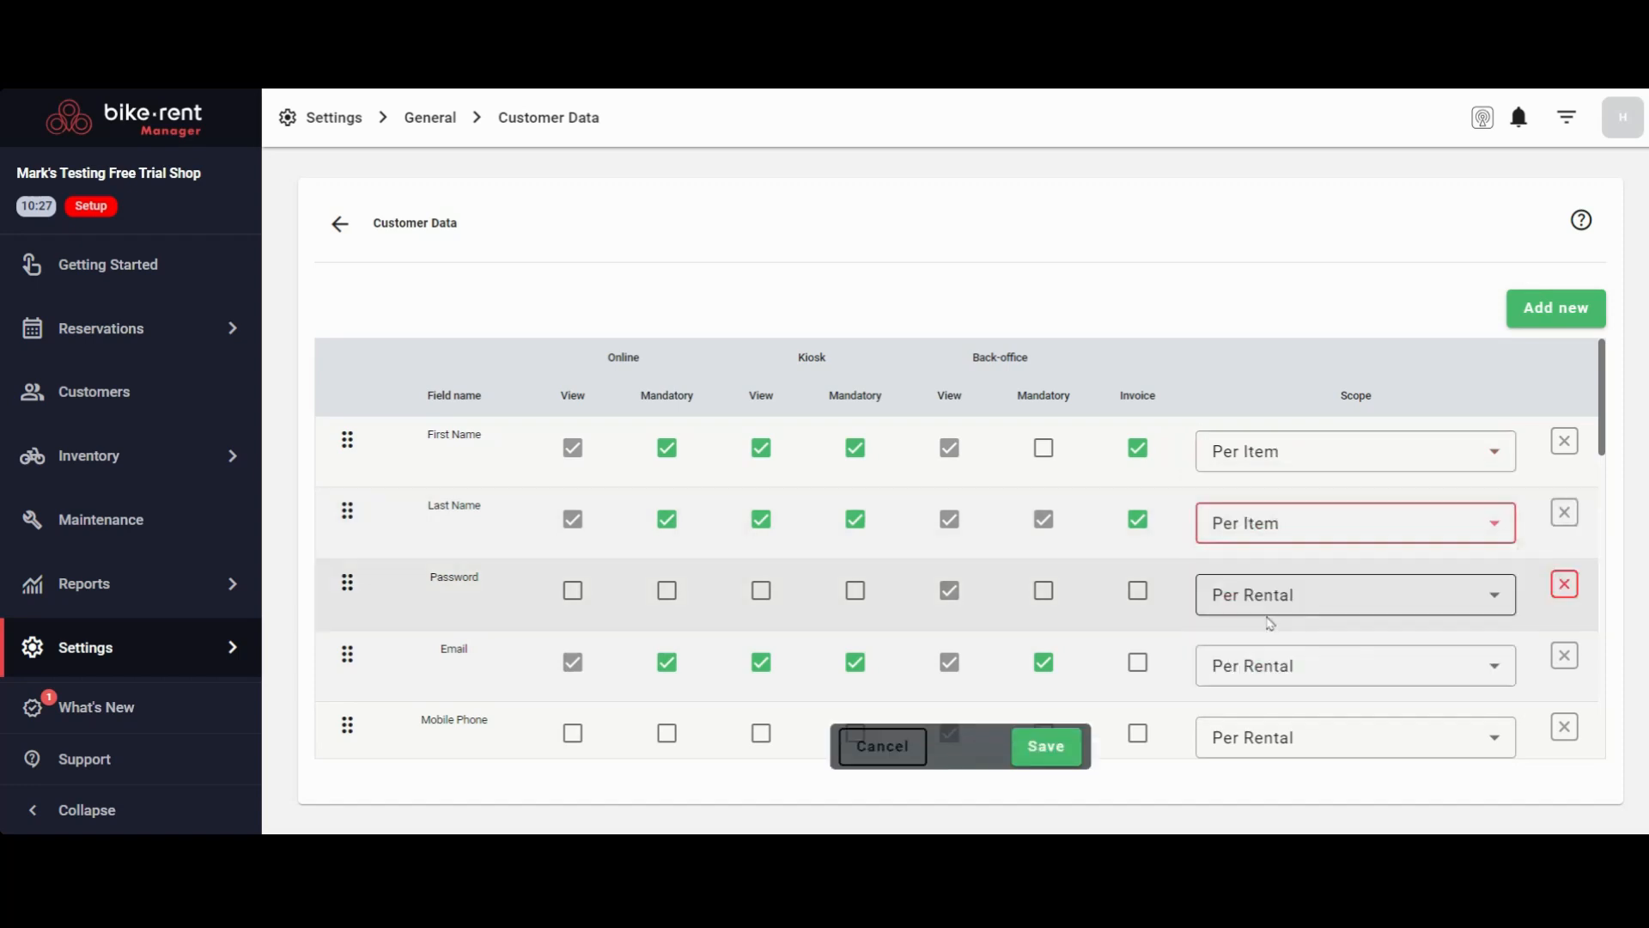
Set the scope of the Email field to Both and save the customer data settings
{"action": "scroll", "coordinate": [434, 536], "scroll_direction": "down", "scroll_amount": 2}
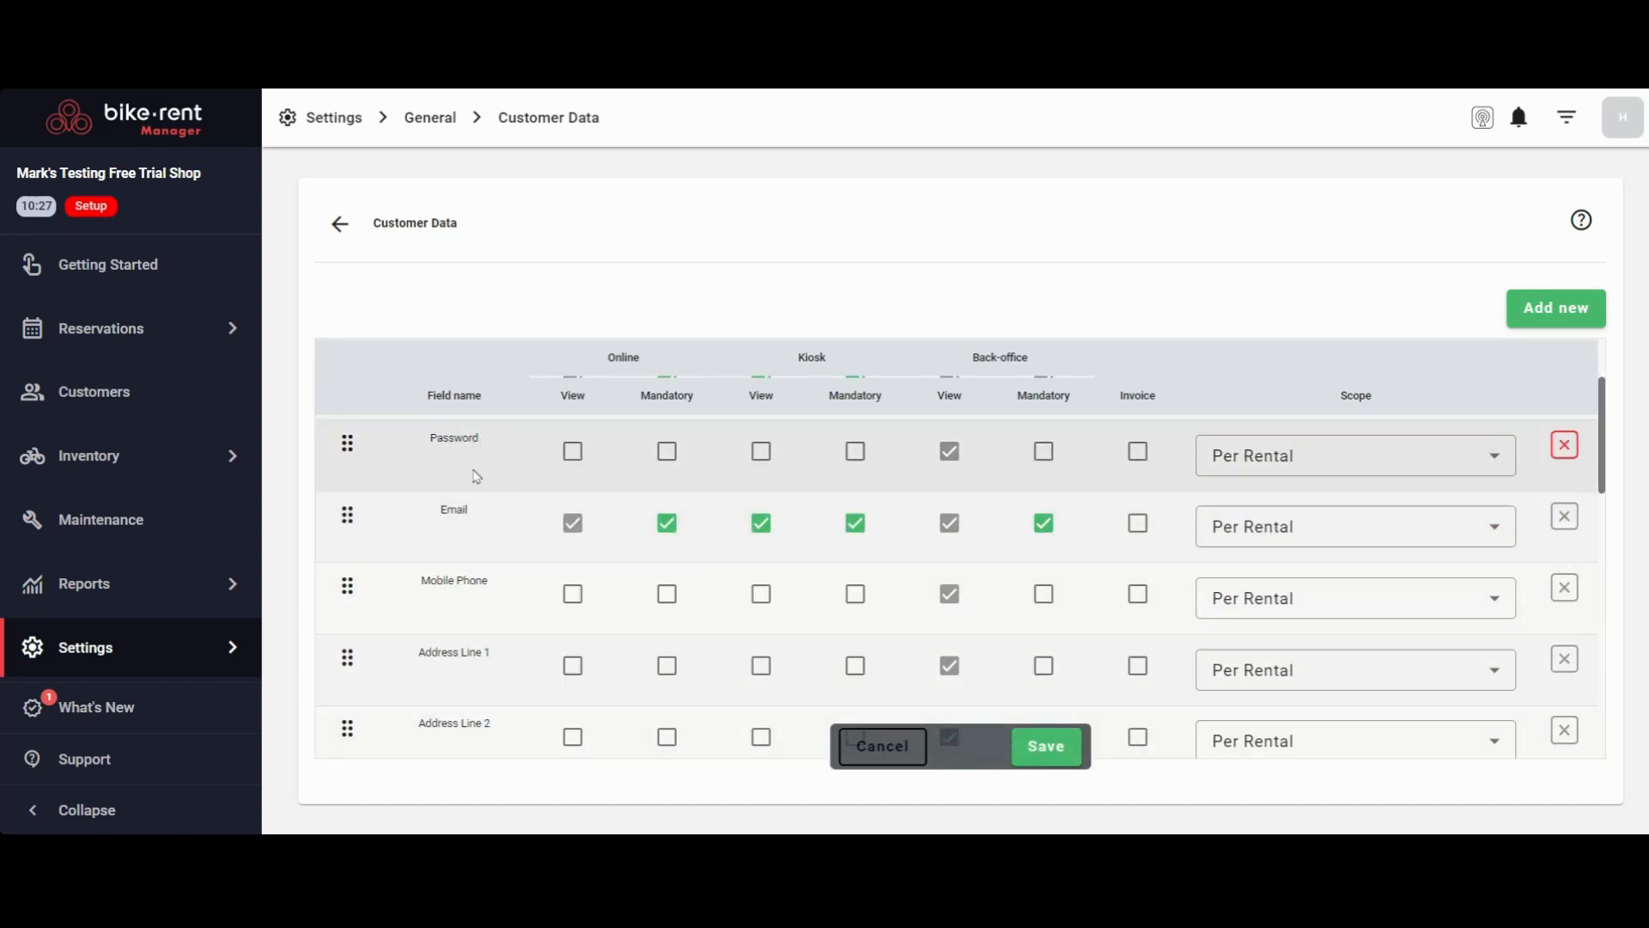
{"action": "scroll", "coordinate": [475, 498], "scroll_direction": "up", "scroll_amount": 2}
{"action": "scroll", "coordinate": [469, 564], "scroll_direction": "down", "scroll_amount": 2}
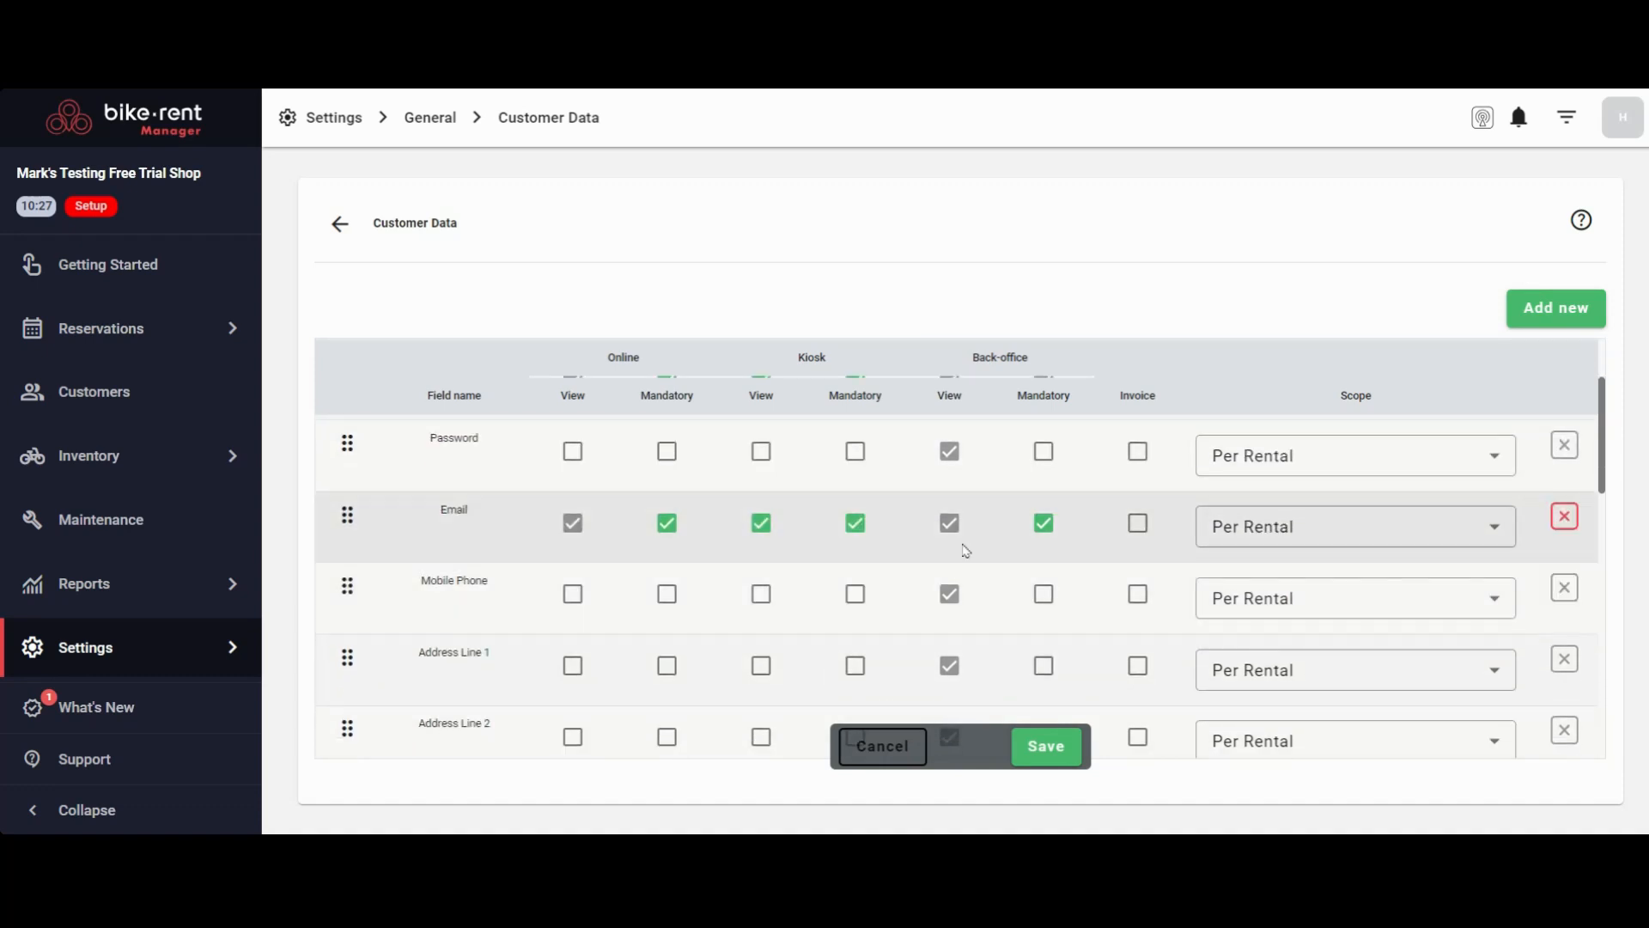
{"action": "left_click", "coordinate": [1214, 541]}
{"action": "left_click", "coordinate": [1230, 681]}
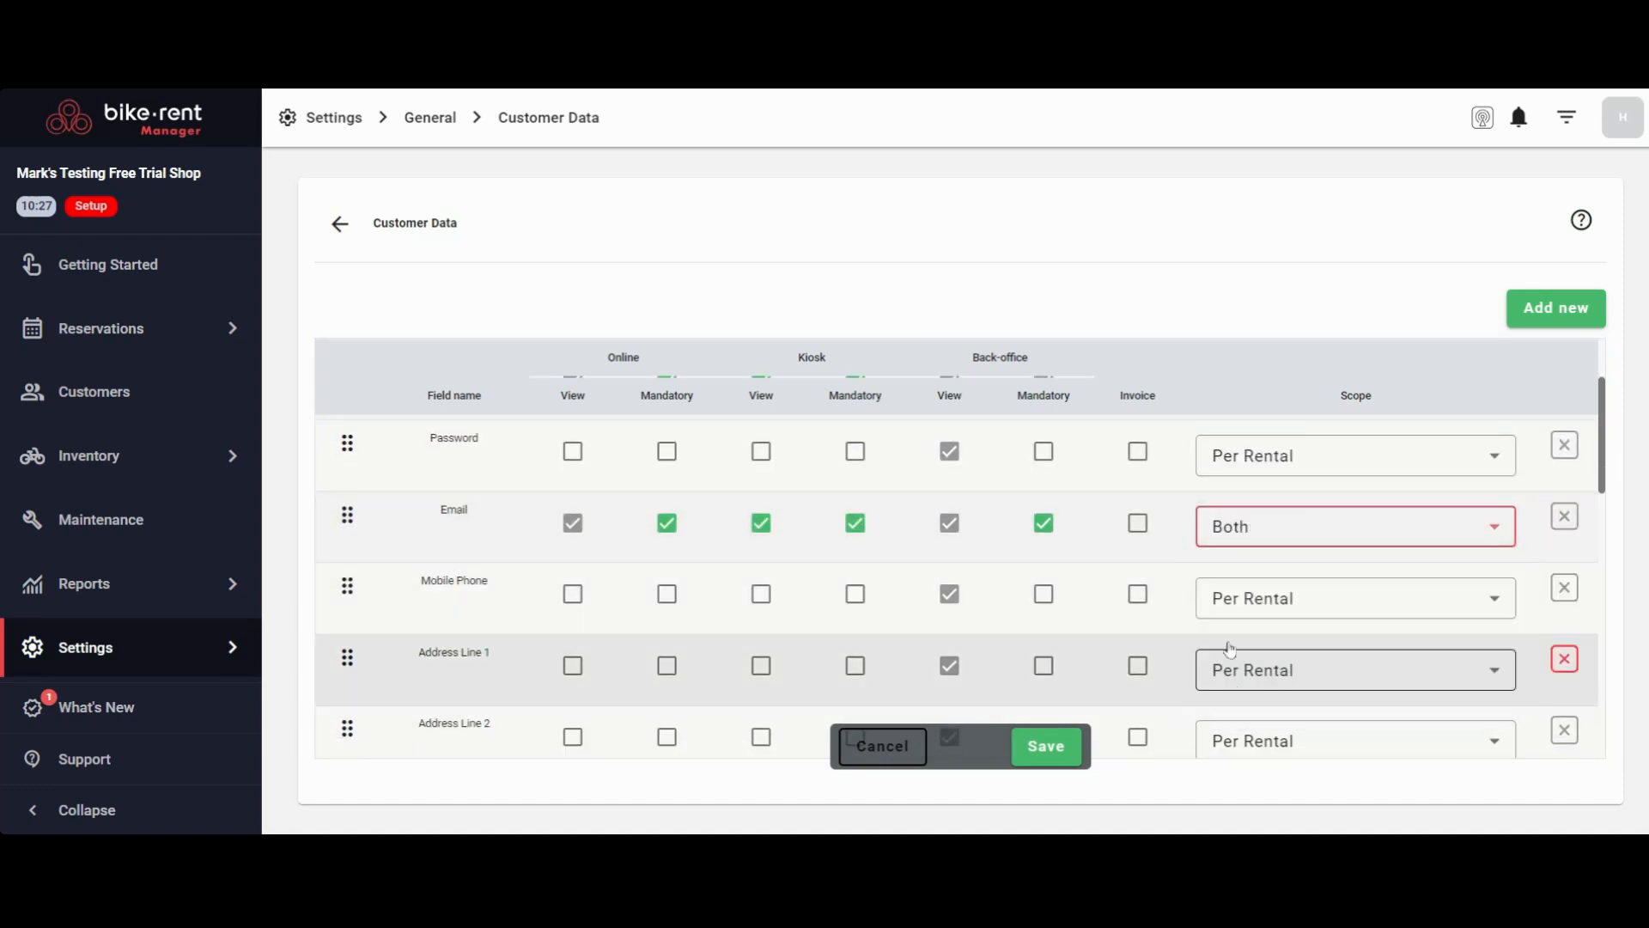
{"action": "scroll", "coordinate": [773, 558], "scroll_direction": "down", "scroll_amount": 5}
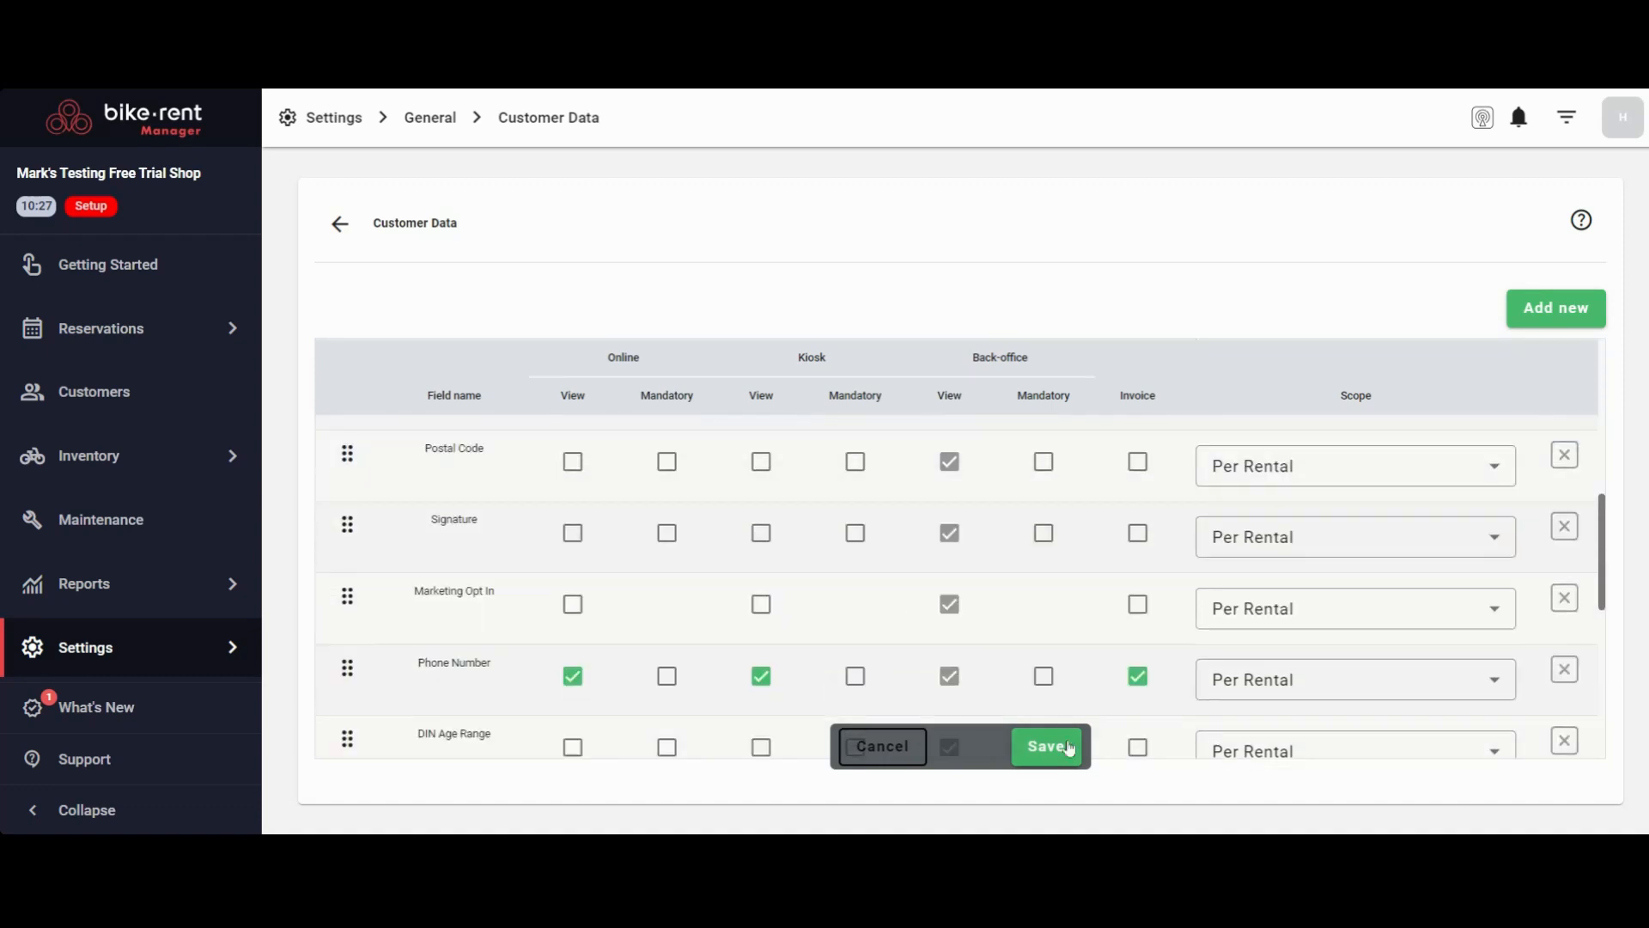
{"action": "scroll", "coordinate": [503, 605], "scroll_direction": "down", "scroll_amount": 5}
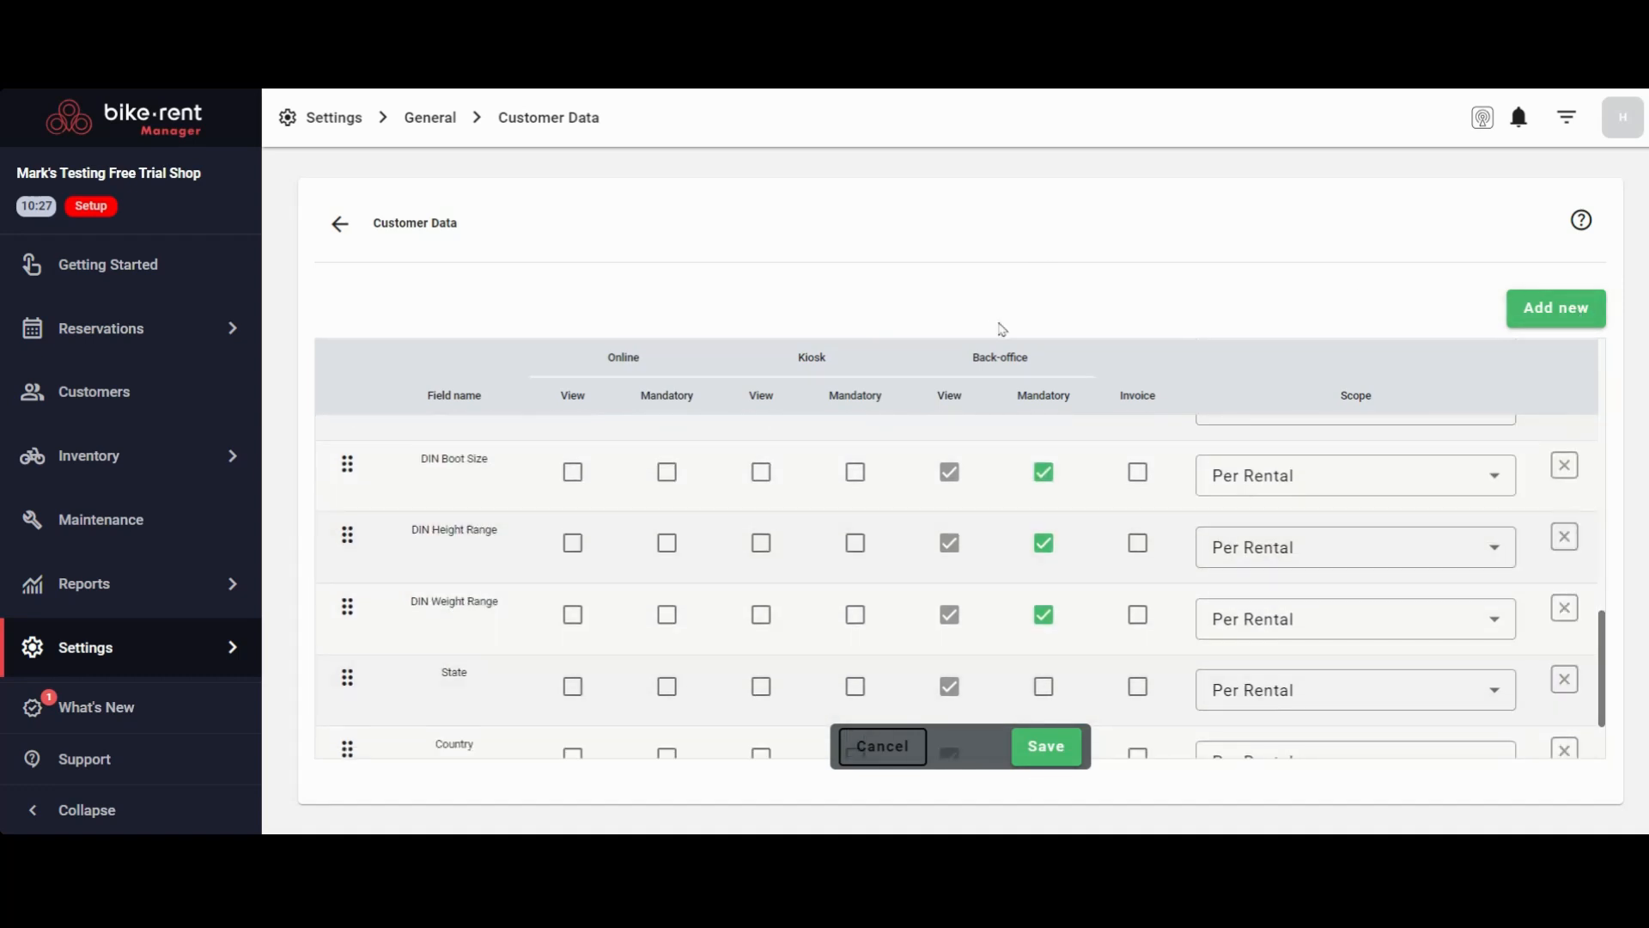
{"action": "left_click", "coordinate": [1048, 746]}
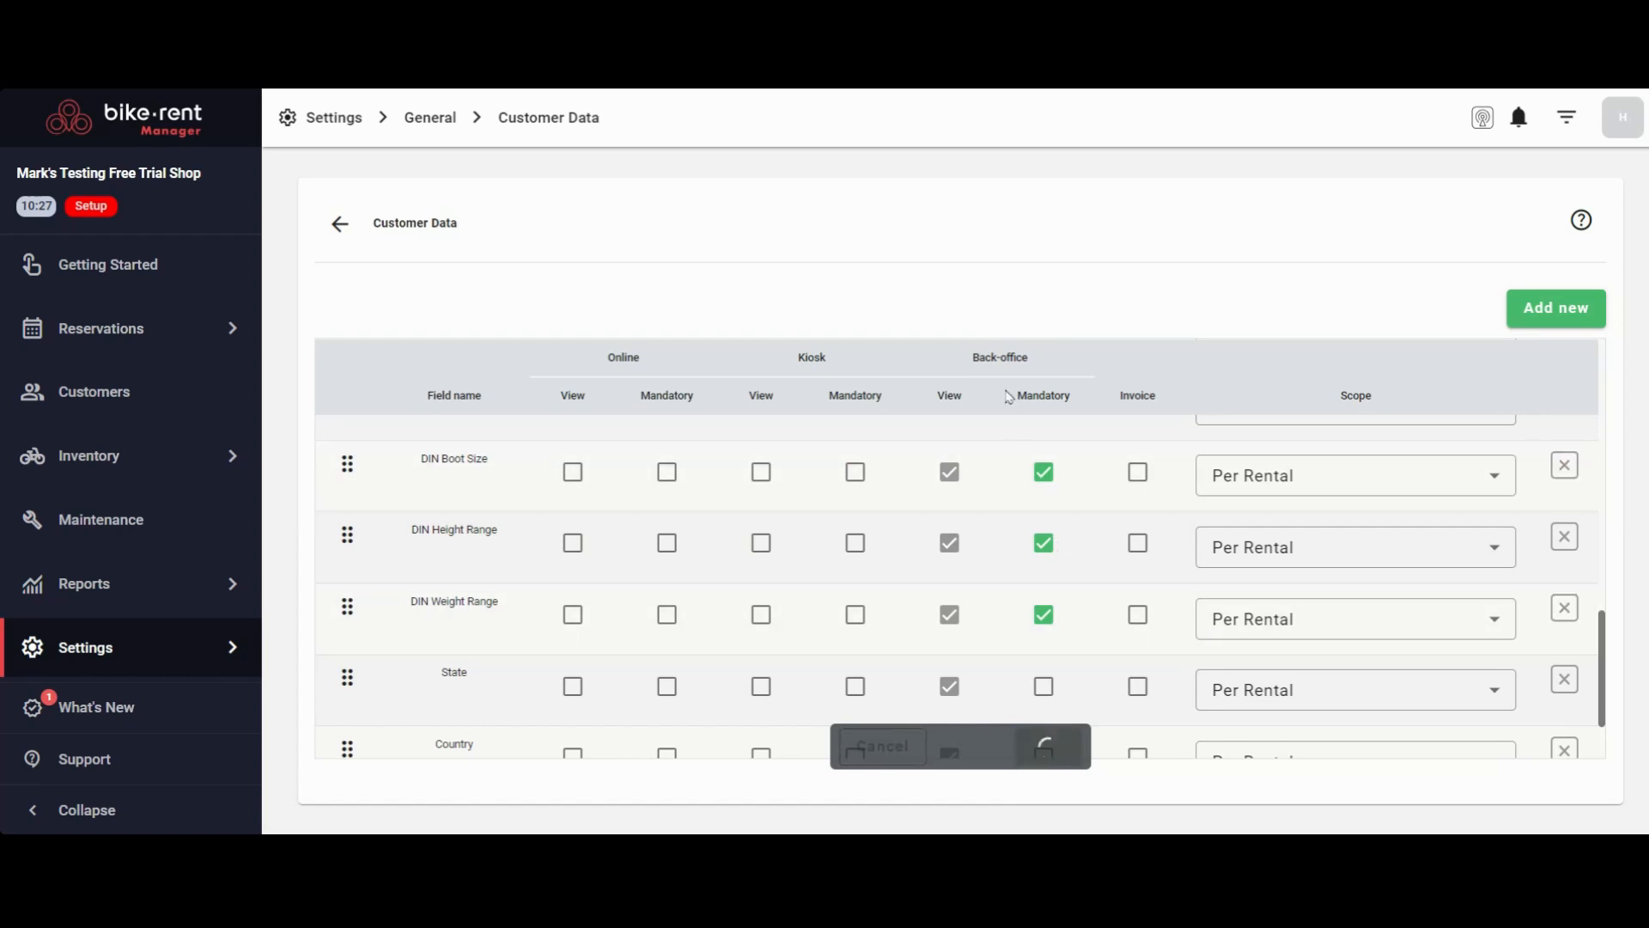
{"action": "scroll", "coordinate": [1038, 688], "scroll_direction": "up", "scroll_amount": 8}
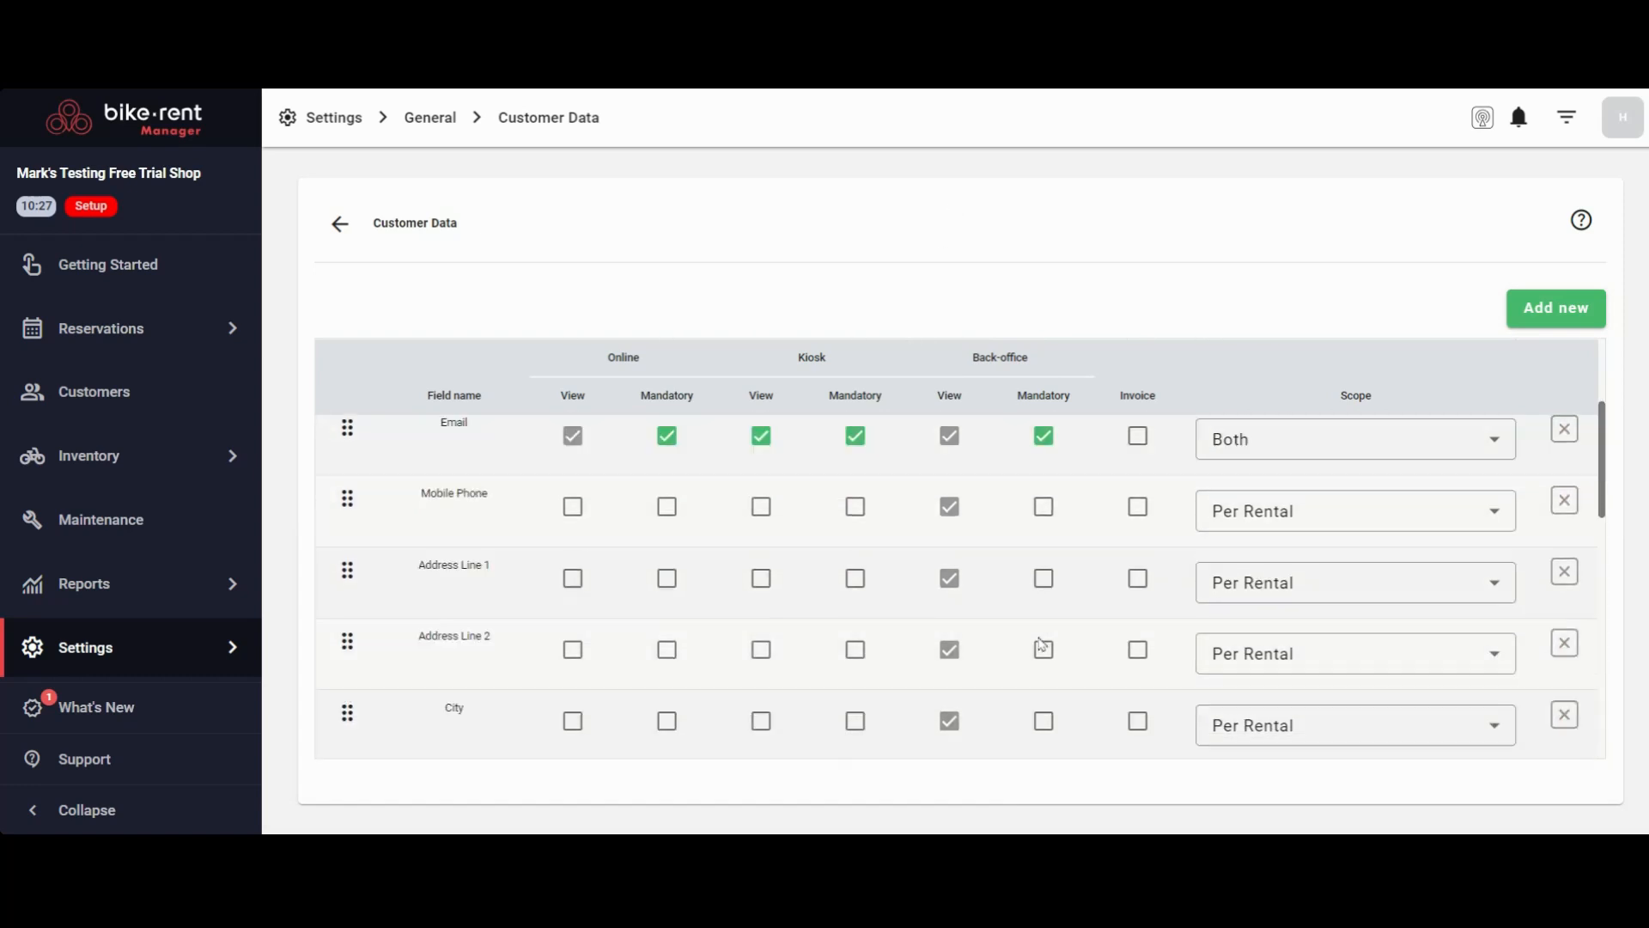
{"action": "scroll", "coordinate": [1042, 648], "scroll_direction": "up", "scroll_amount": 3}
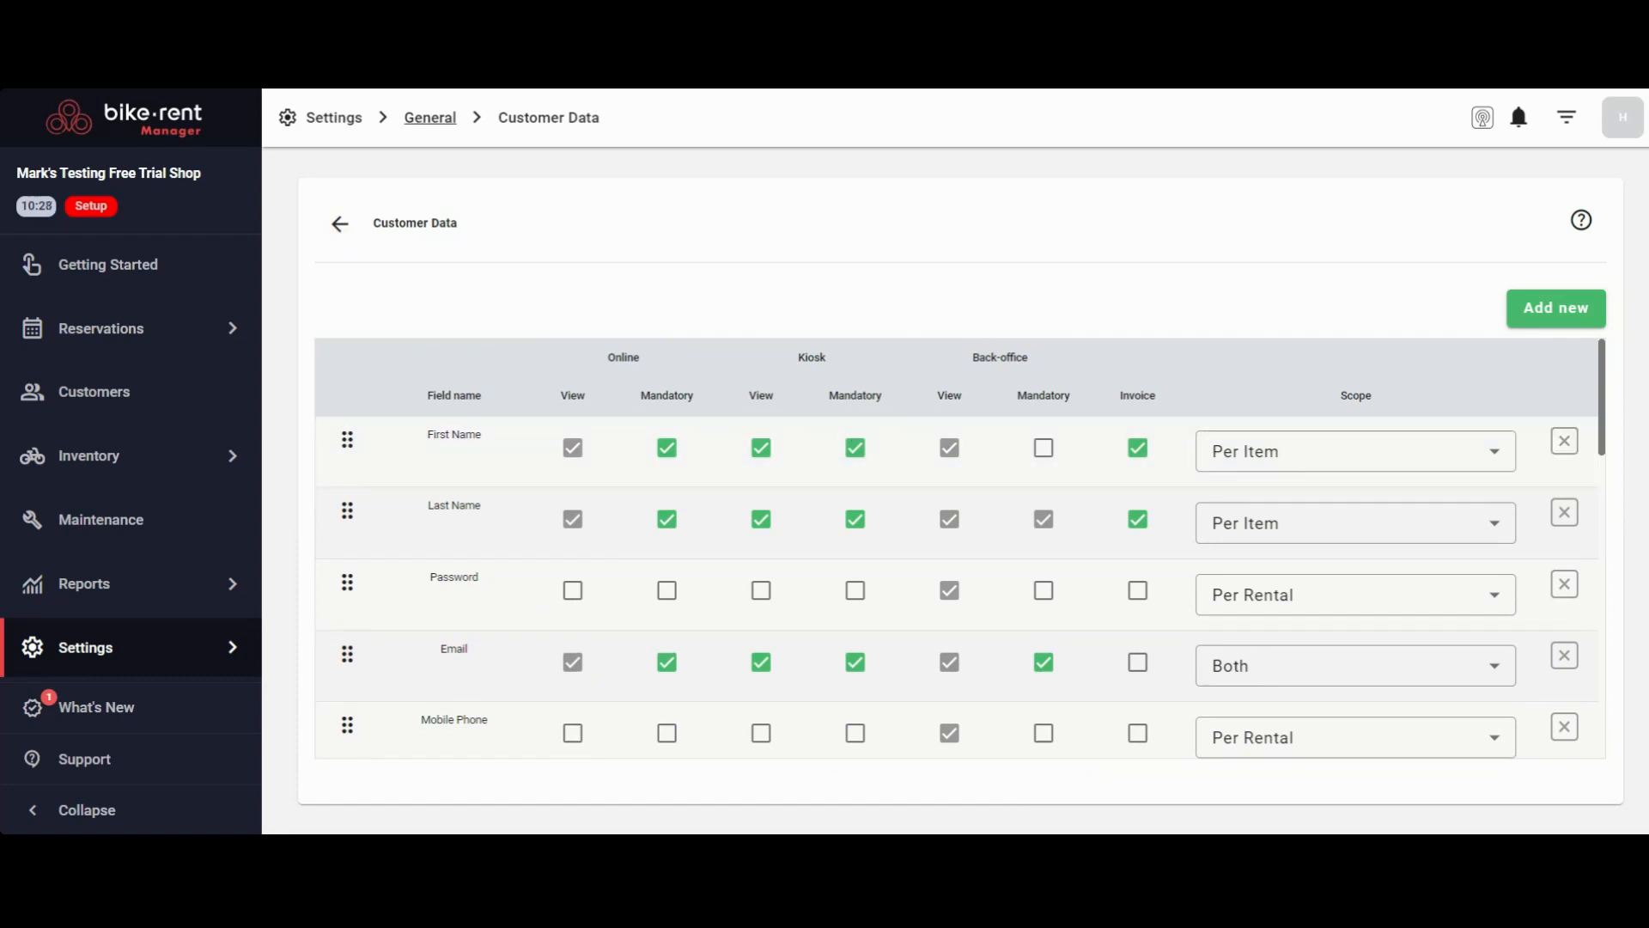
Return to the general settings and open the tax codes to review the store's tax rates
{"action": "left_click", "coordinate": [422, 129]}
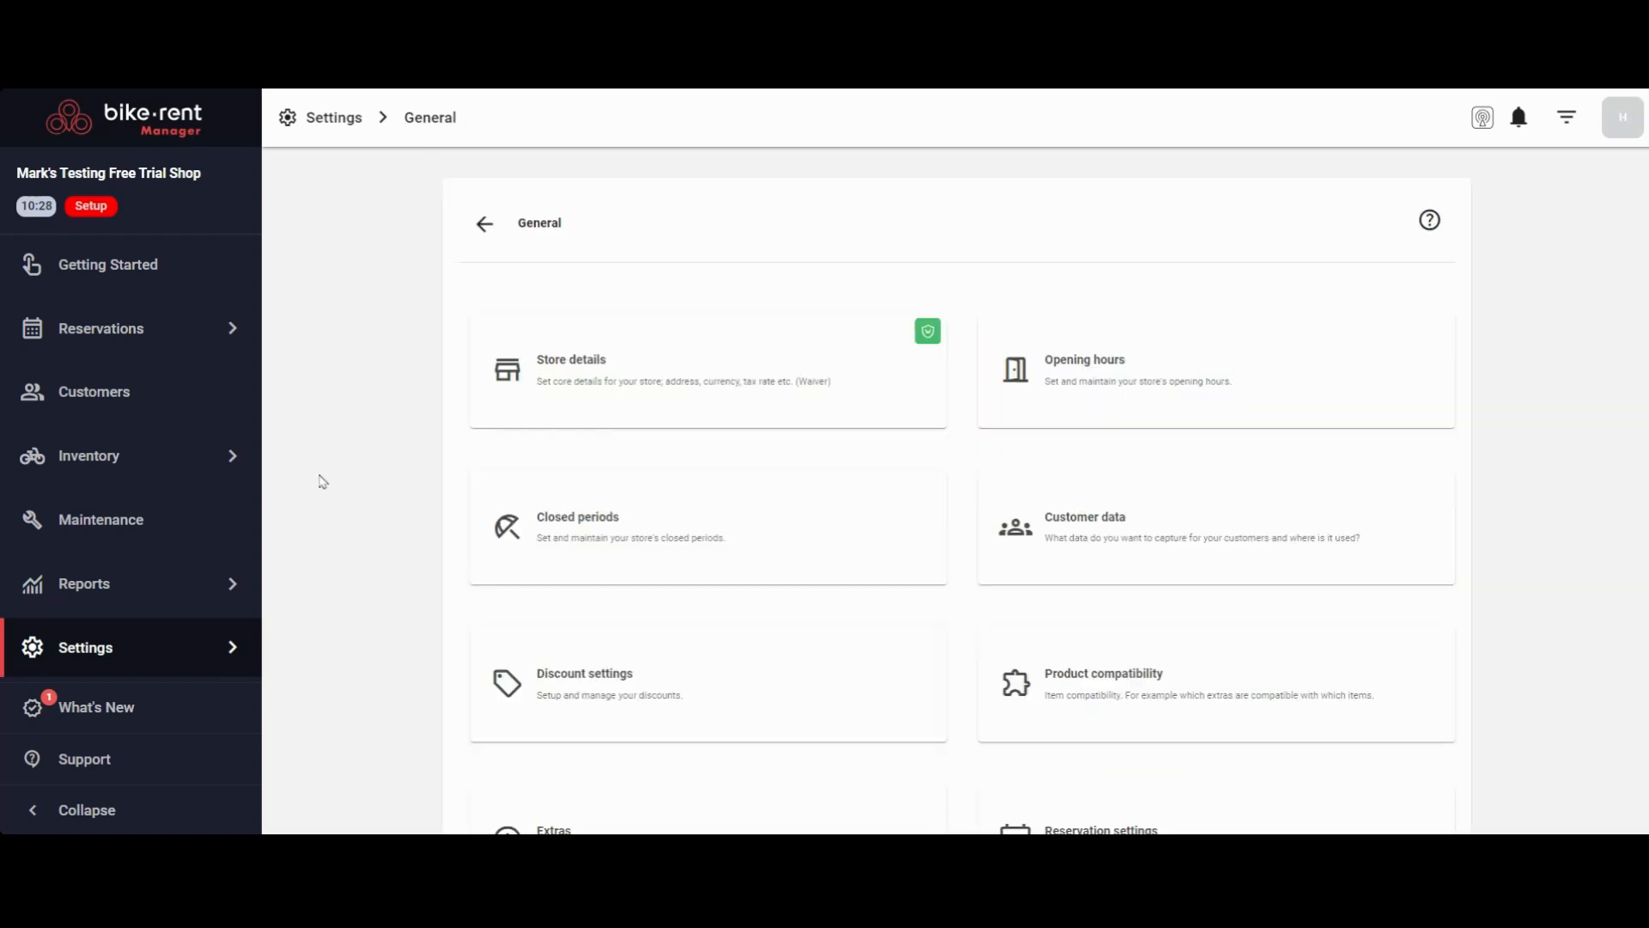
{"action": "scroll", "coordinate": [387, 361], "scroll_direction": "down", "scroll_amount": 2}
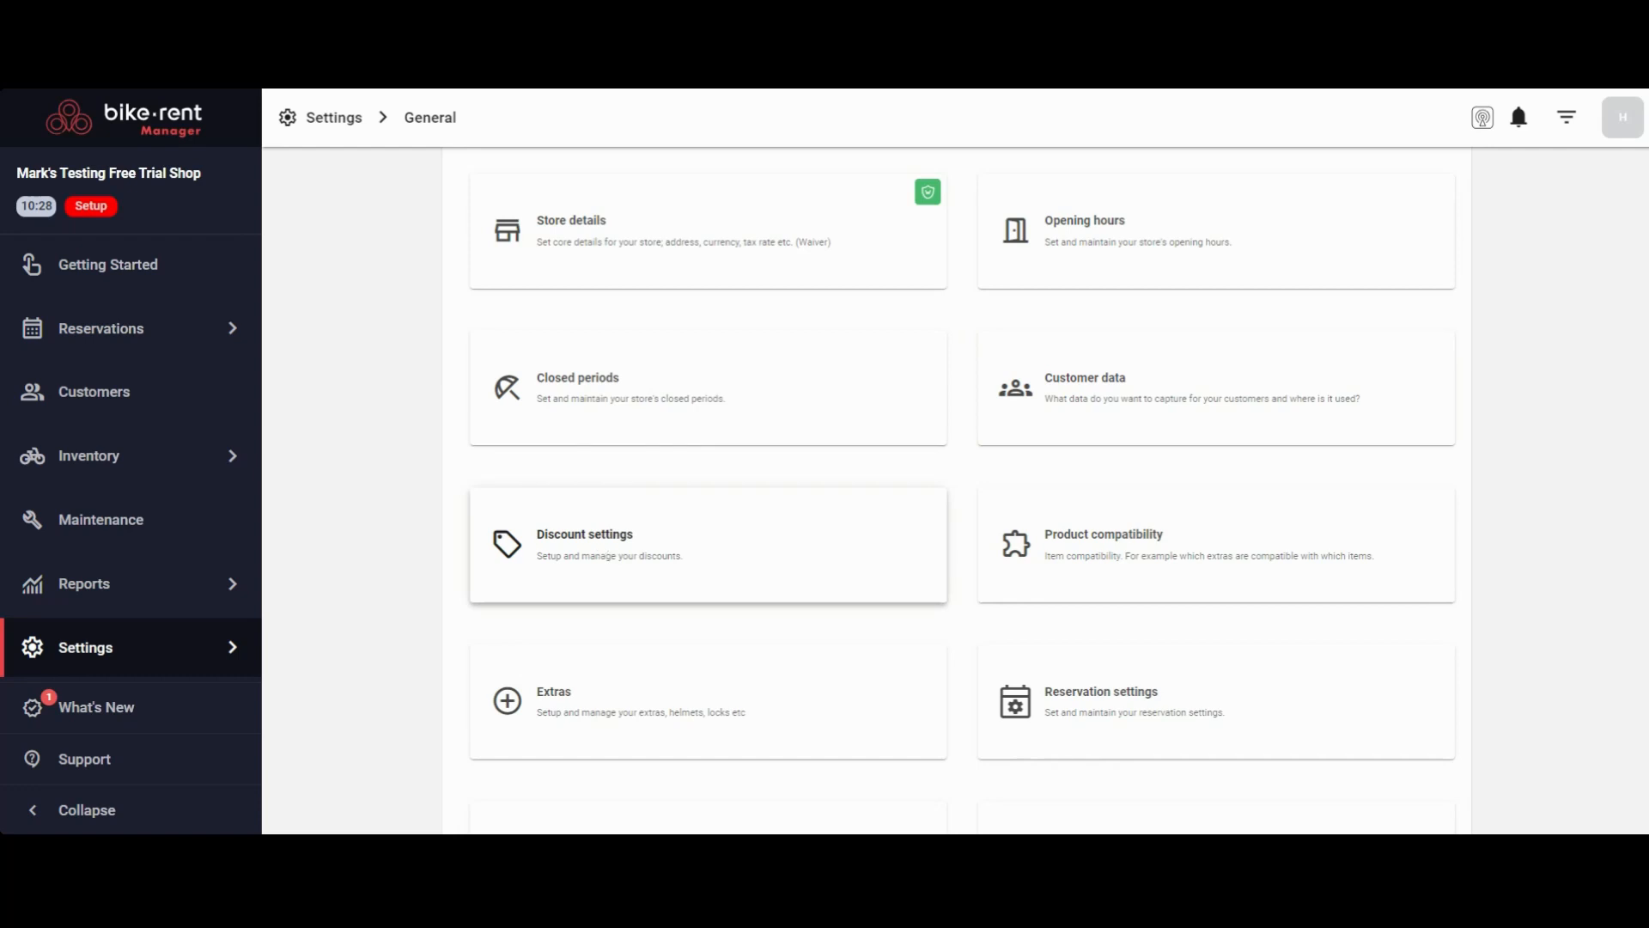
{"action": "scroll", "coordinate": [384, 368], "scroll_direction": "down", "scroll_amount": 2}
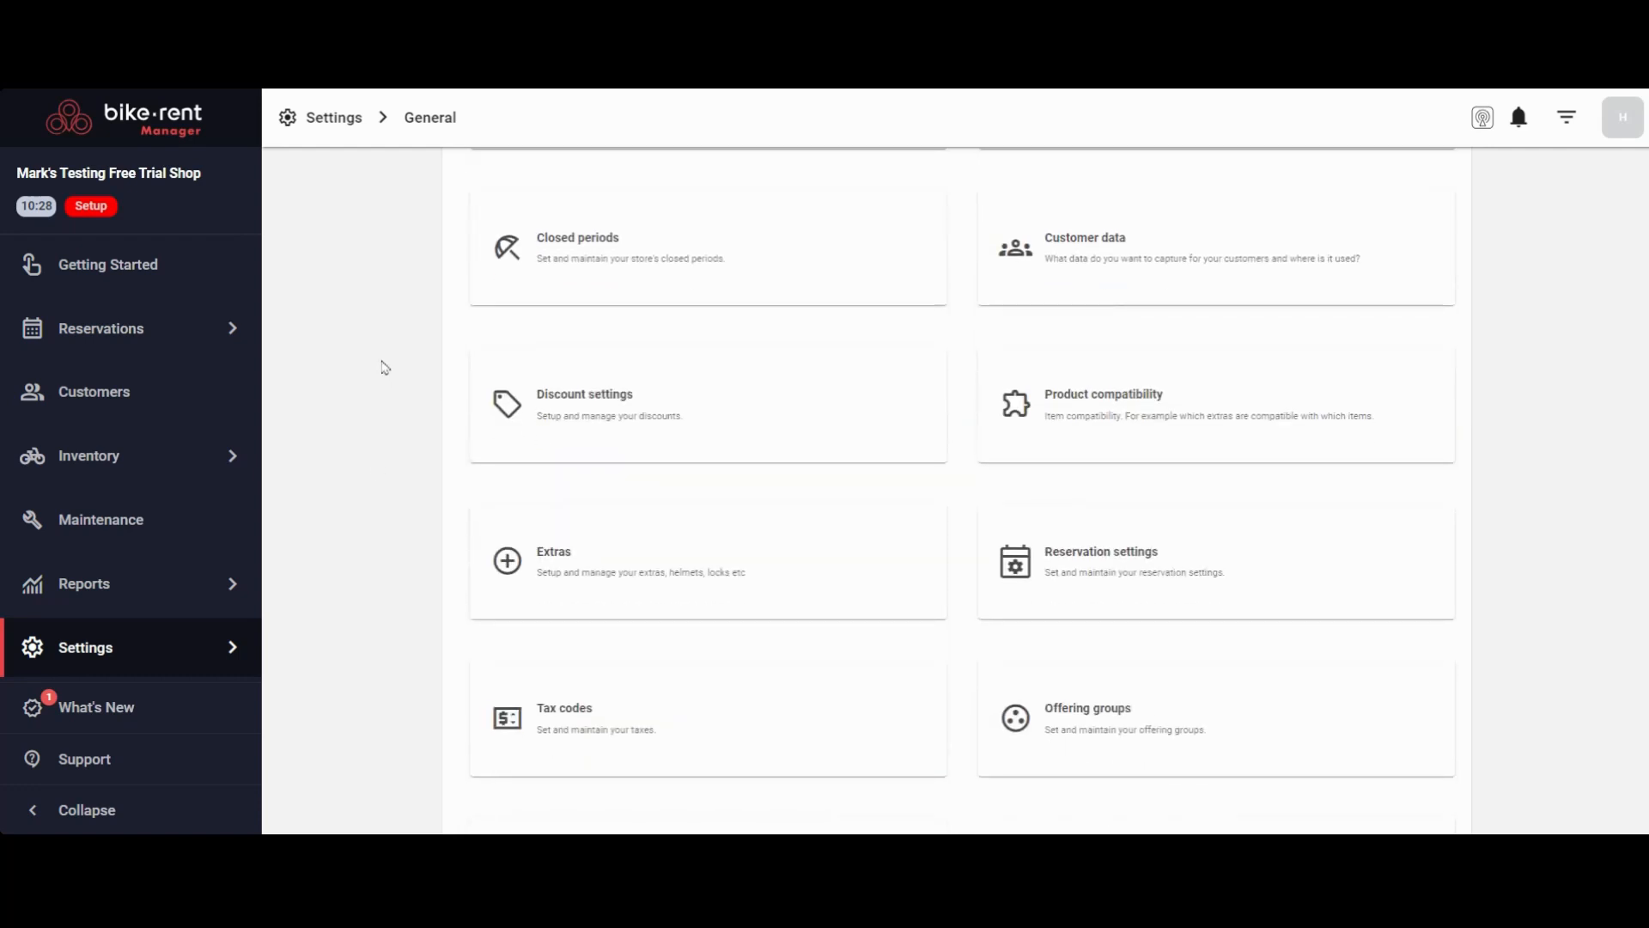
{"action": "scroll", "coordinate": [385, 368], "scroll_direction": "down", "scroll_amount": 2}
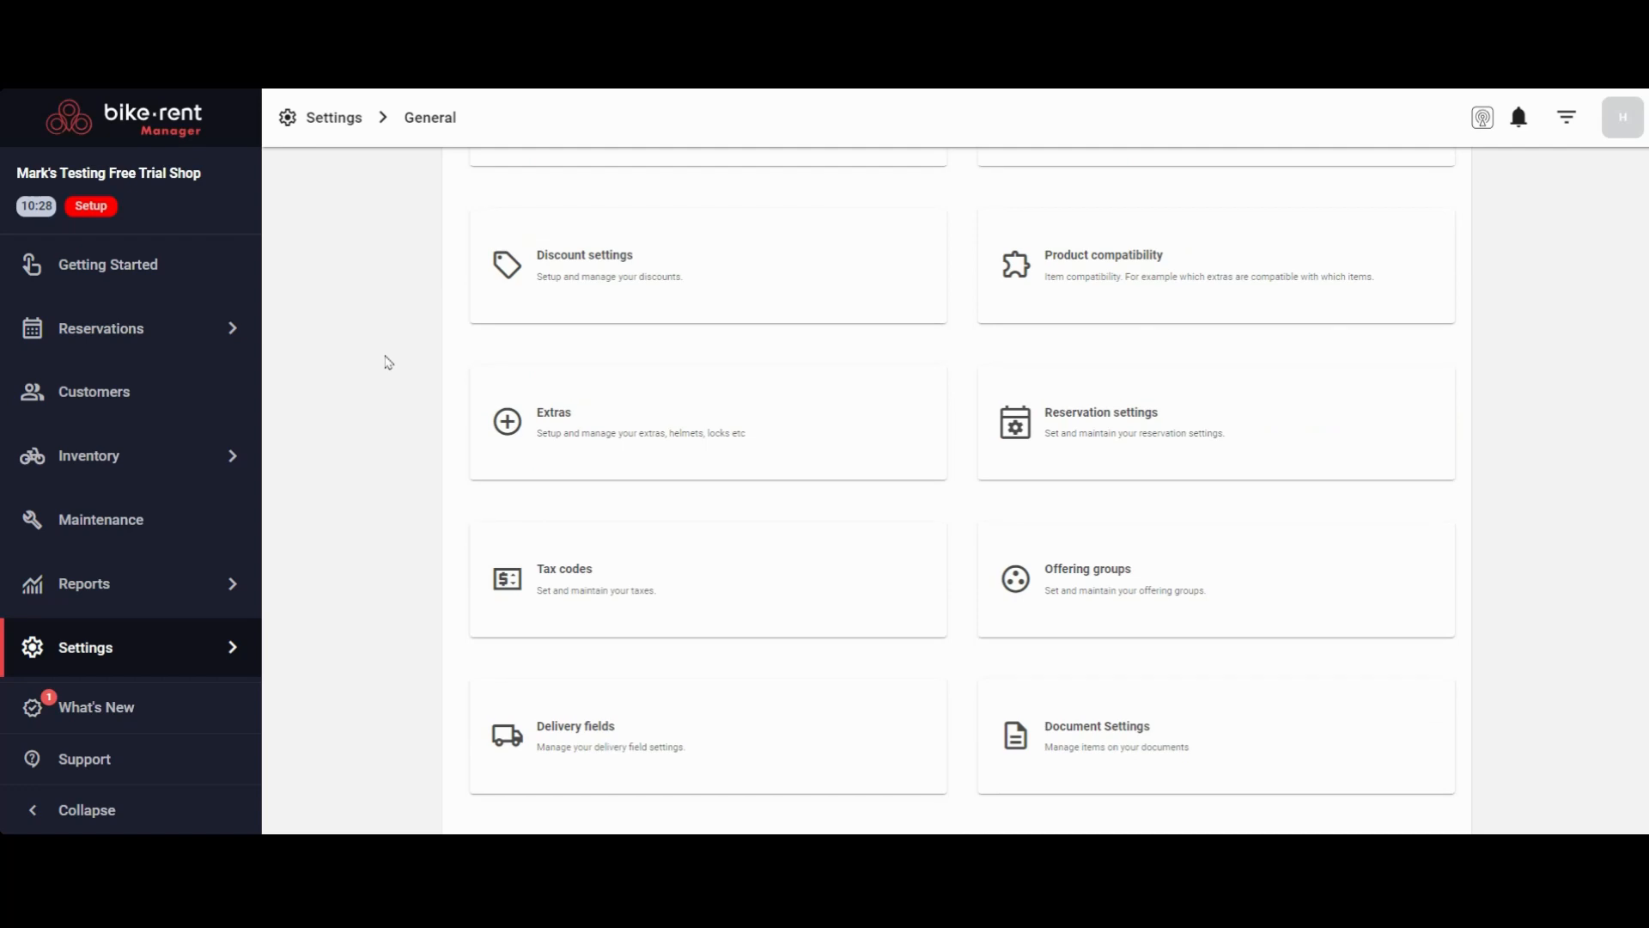
{"action": "left_click", "coordinate": [631, 589]}
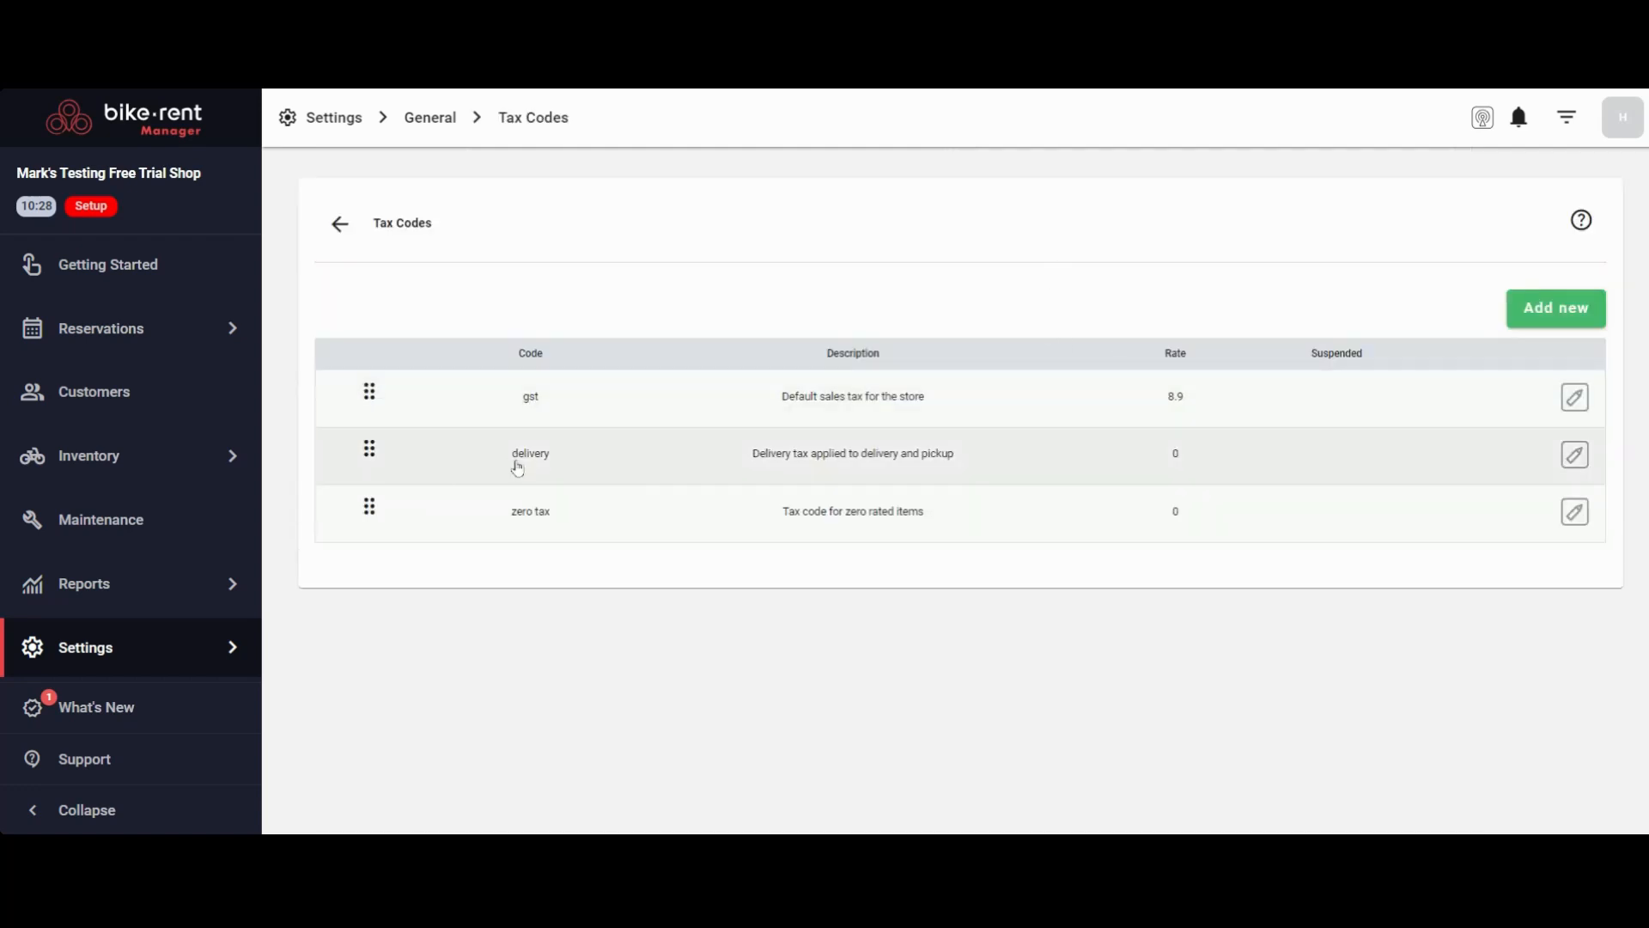
Leave the tax codes and look through the remaining categories of the general settings
{"action": "left_click", "coordinate": [431, 124]}
{"action": "scroll", "coordinate": [448, 298], "scroll_direction": "down", "scroll_amount": 2}
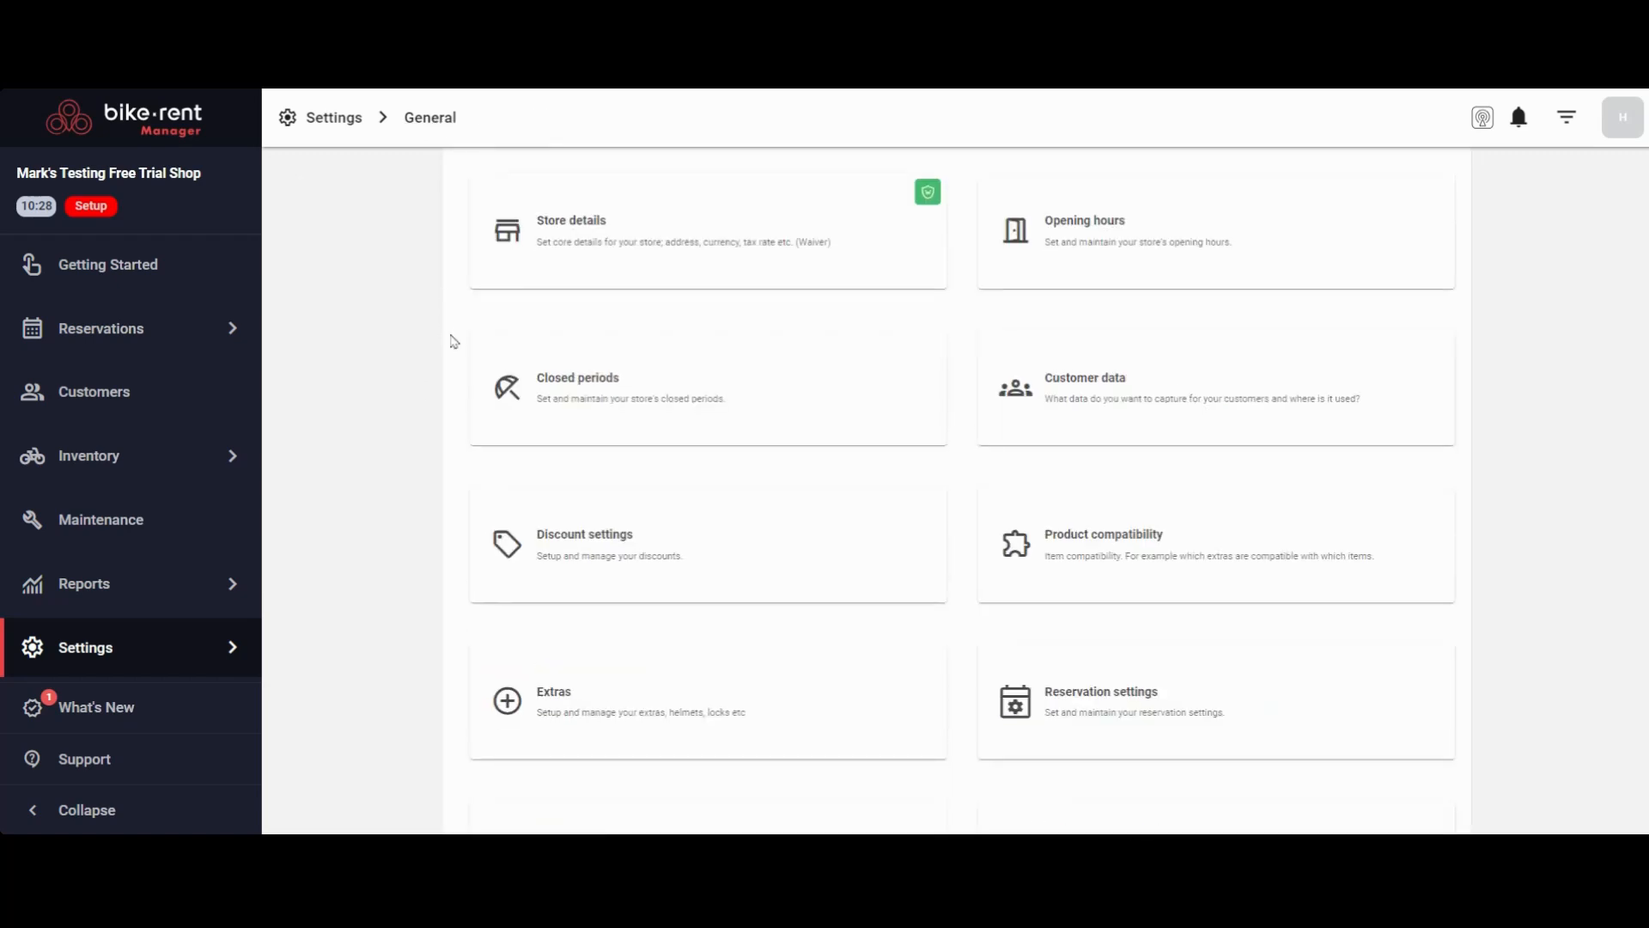
{"action": "scroll", "coordinate": [464, 403], "scroll_direction": "down", "scroll_amount": 4}
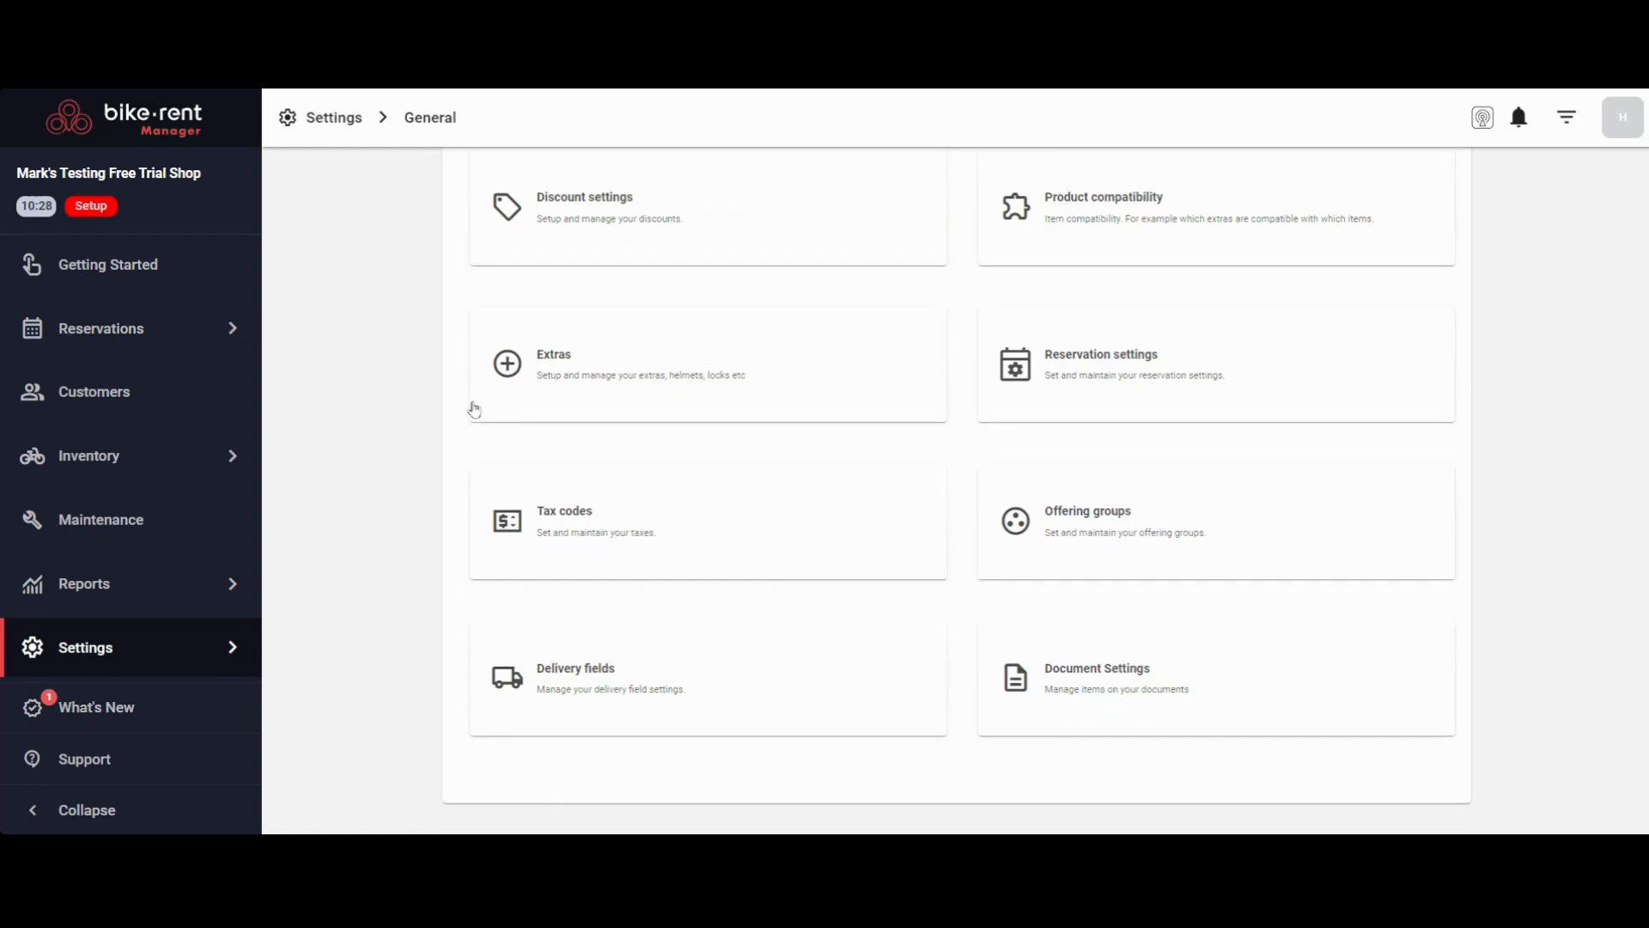